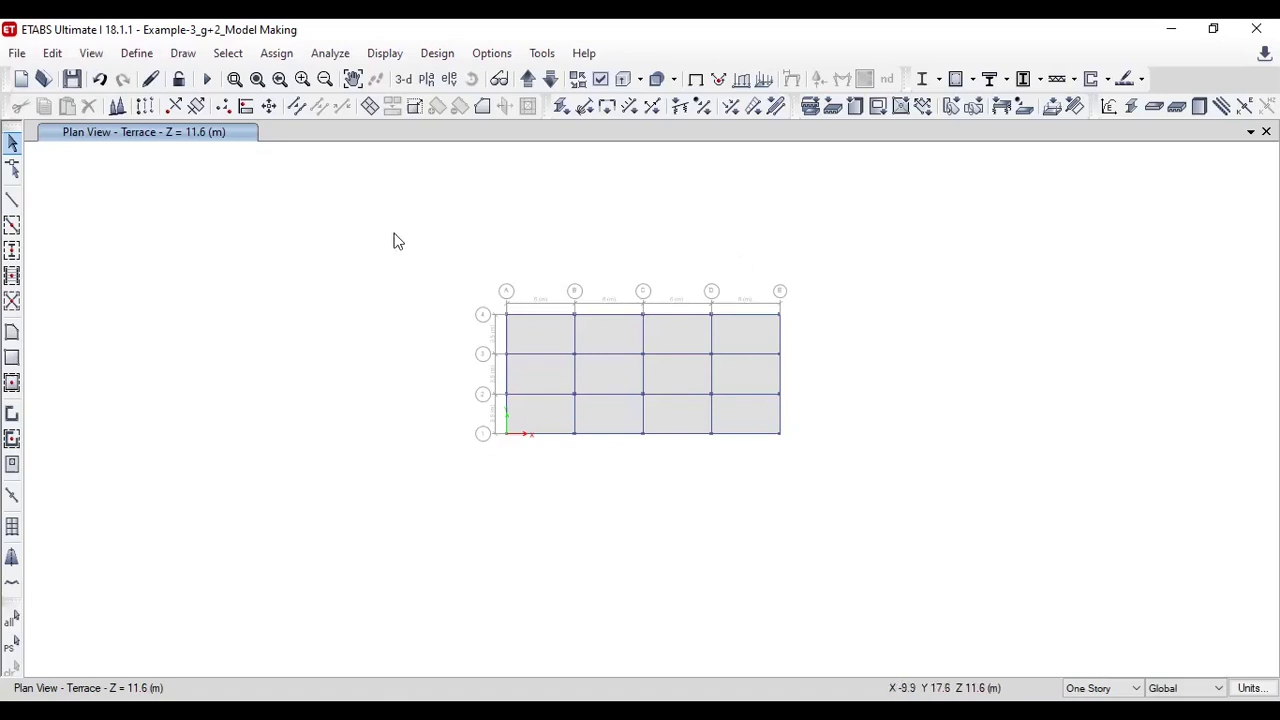
Window-select everything in the Terrace plan bay between grids A–B and 3–4 using Pointer/Window selection
click(228, 53)
mouse_move(305, 77)
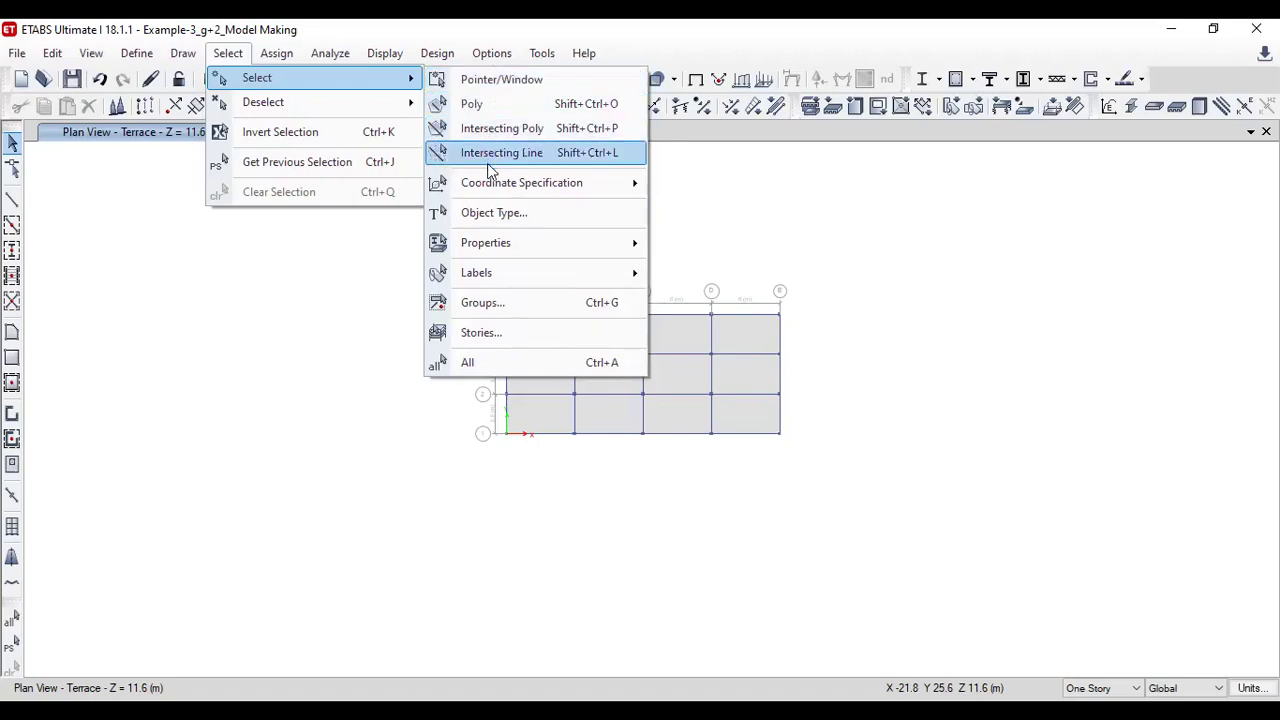
mouse_move(495, 188)
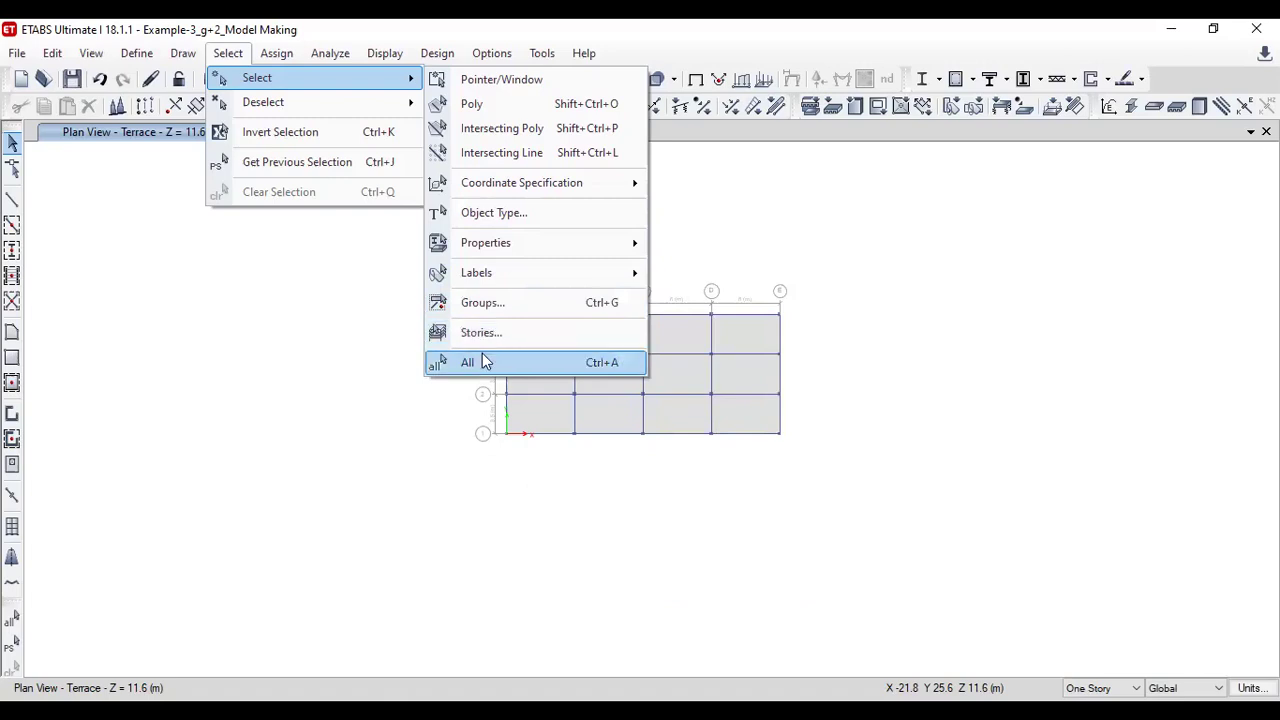
click(498, 88)
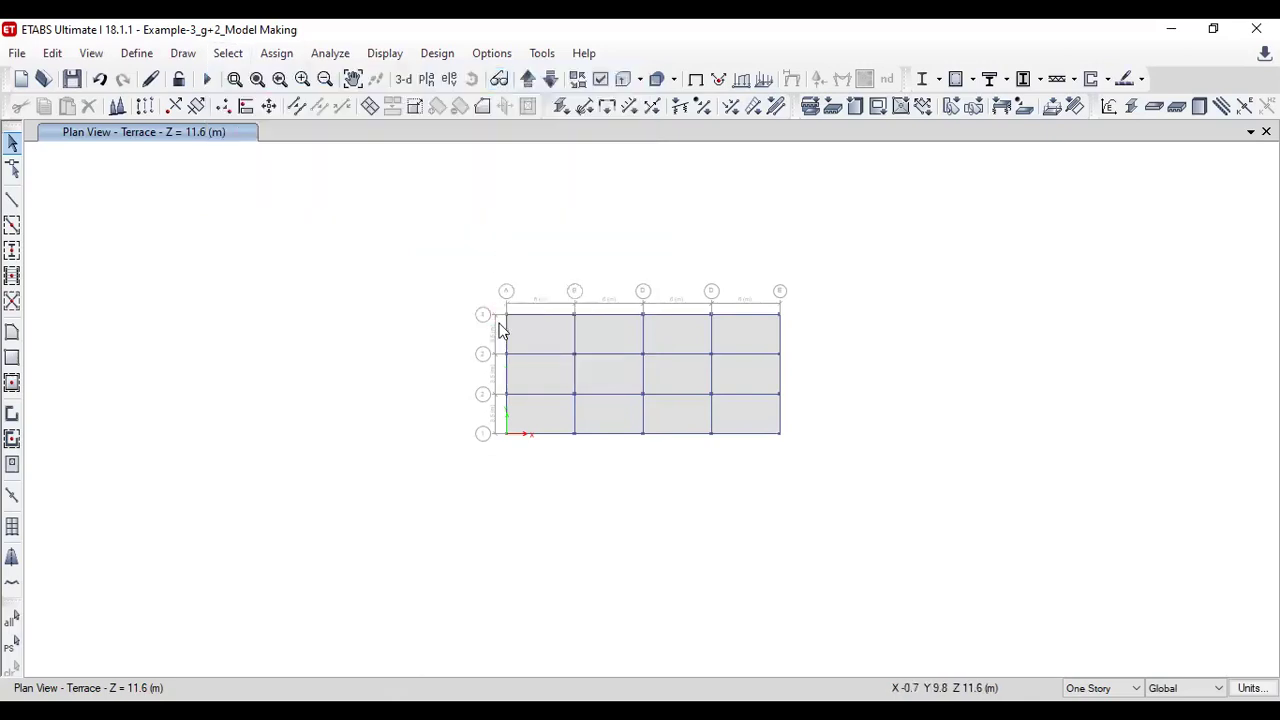
scroll(566, 337, up, 5)
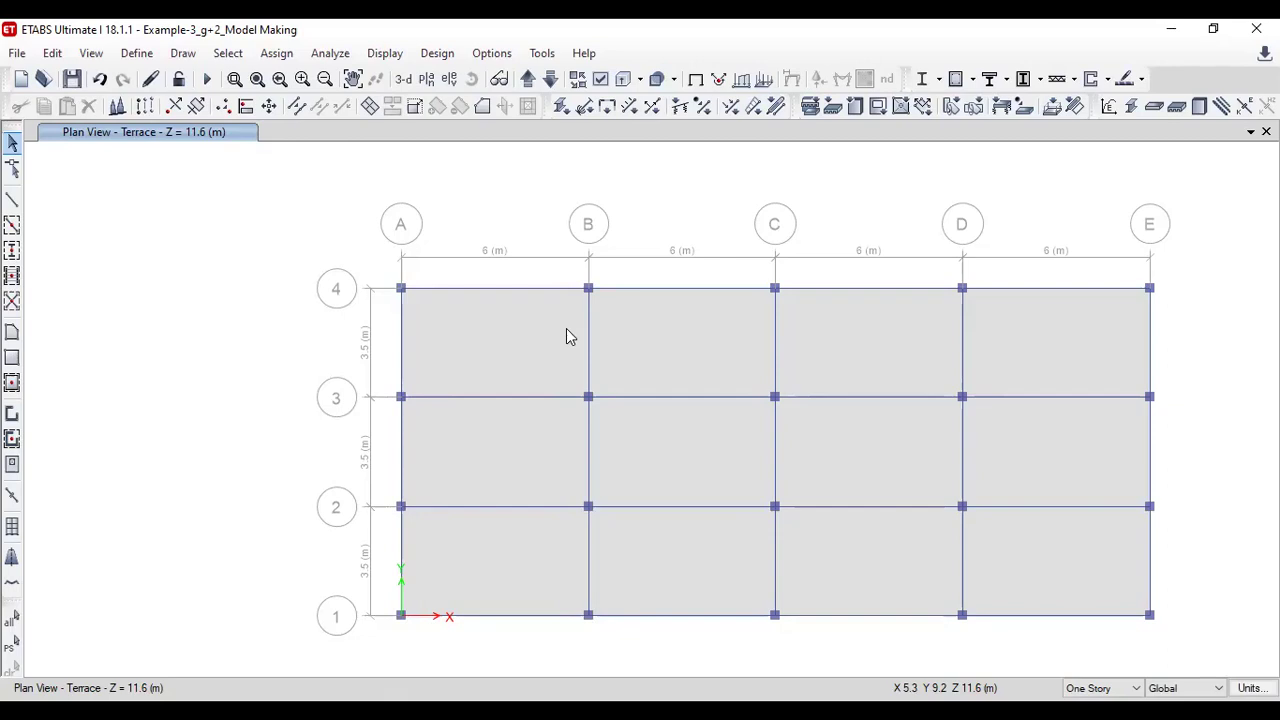
click(225, 52)
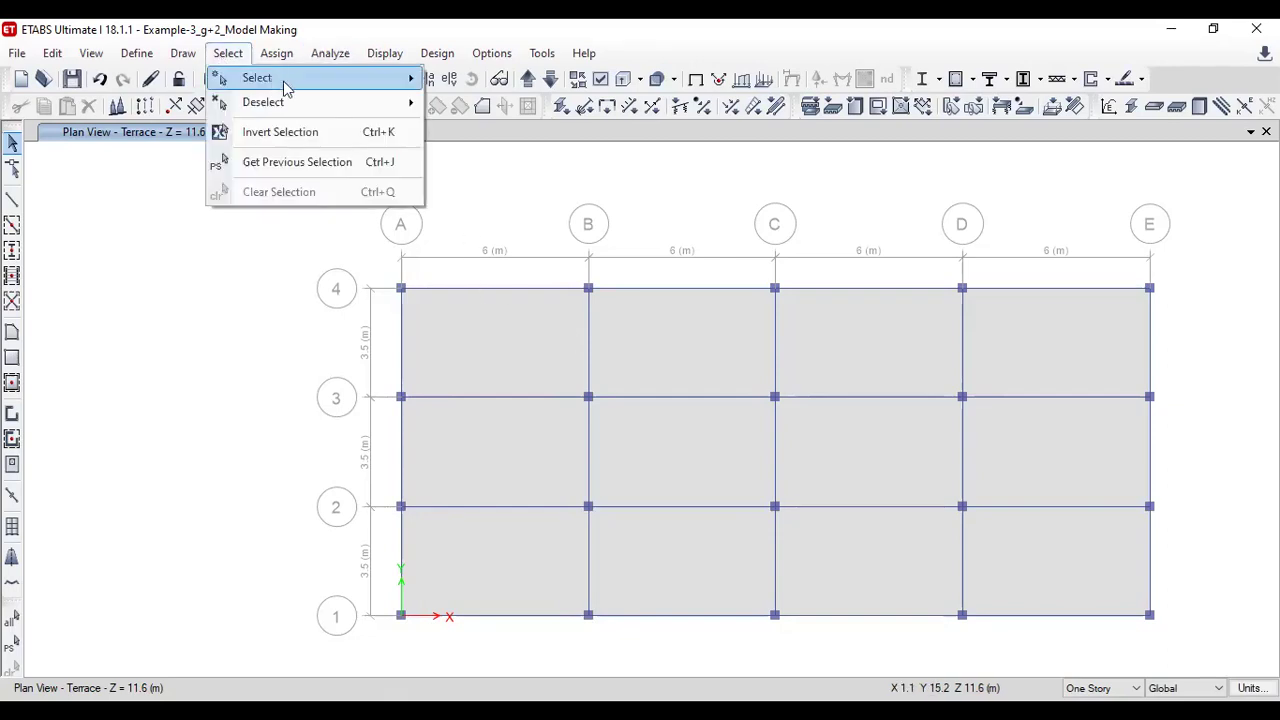
click(474, 78)
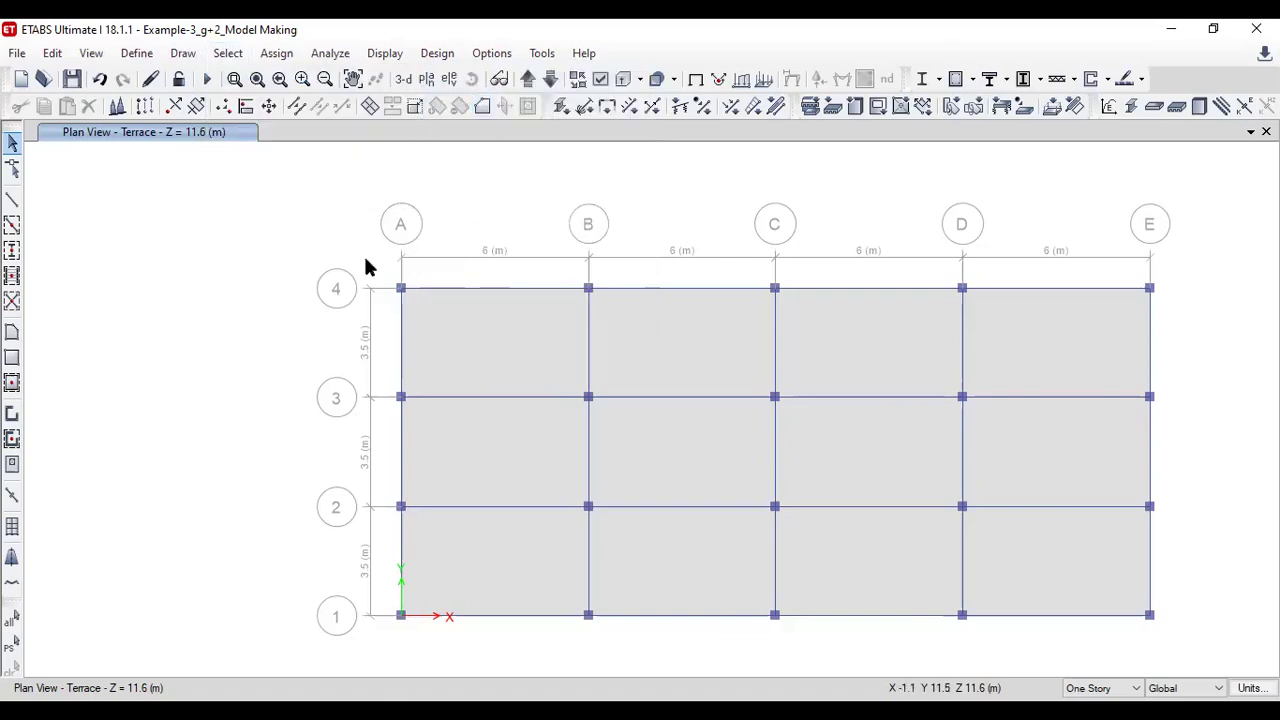
drag(376, 274, 603, 409)
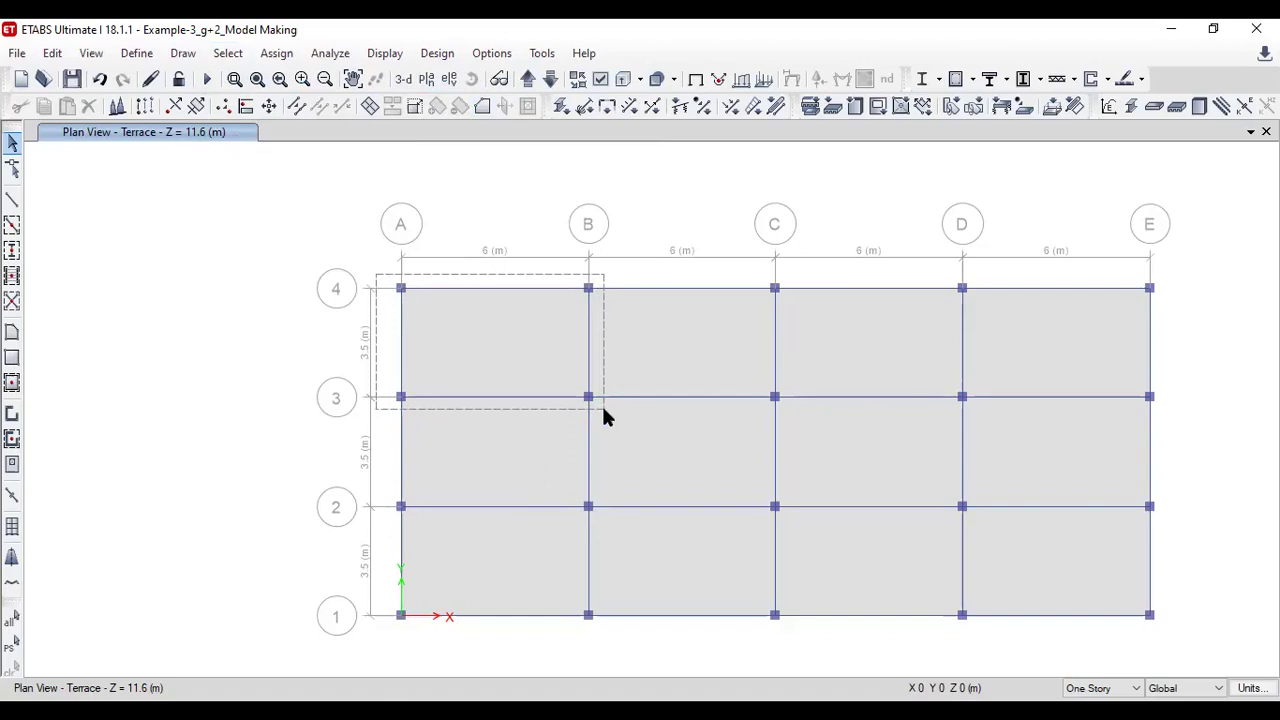
drag(603, 409, 603, 409)
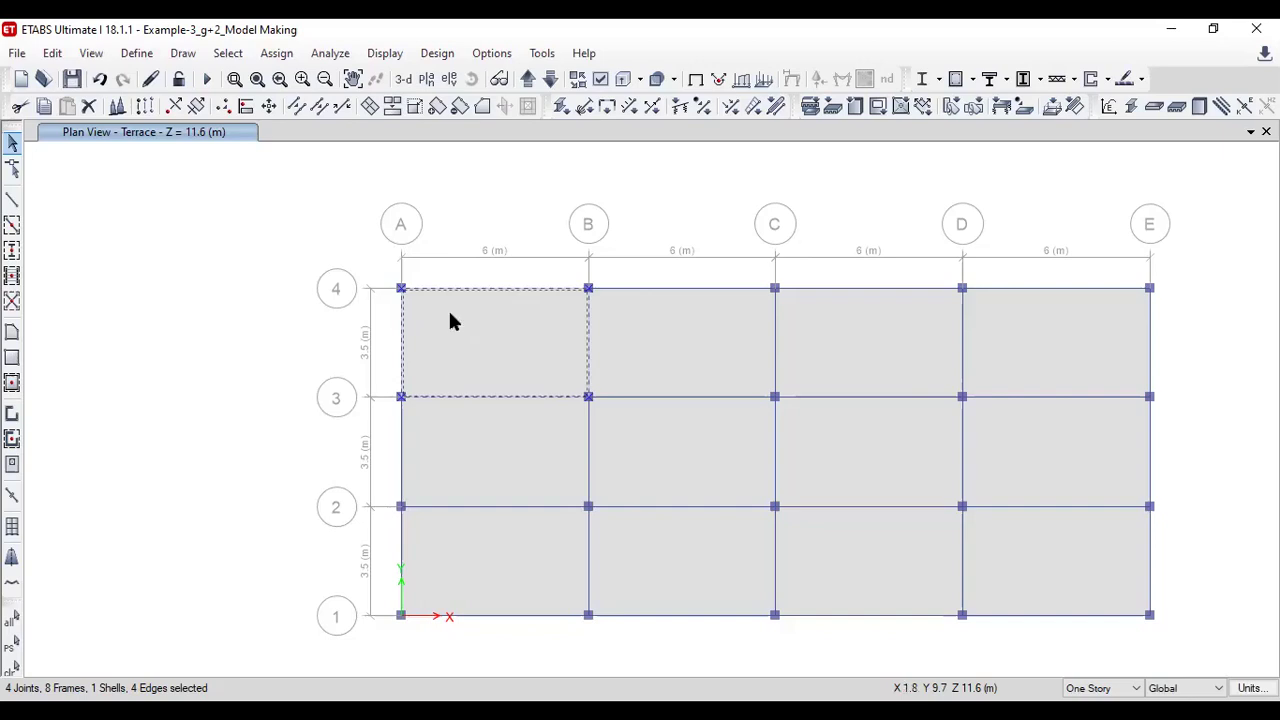
Deselect the Joints object type from the selected bay and clear the remaining selection
click(223, 56)
mouse_move(255, 106)
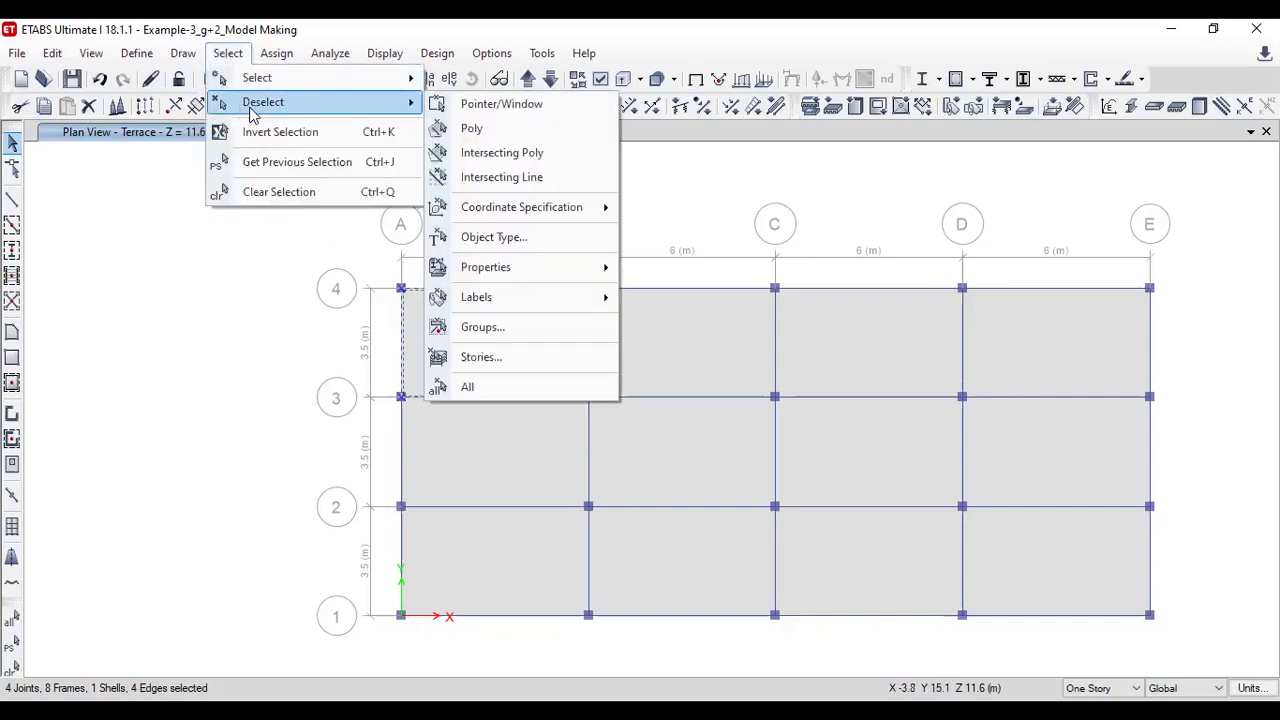
click(519, 240)
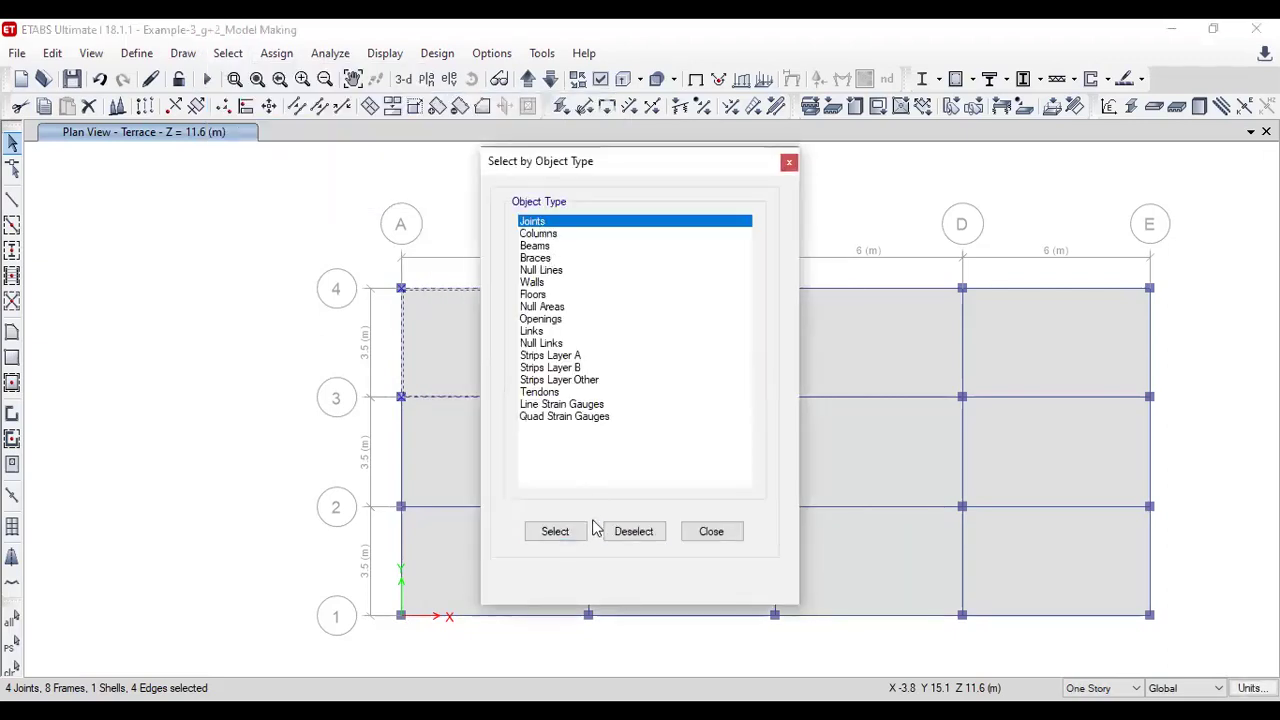
click(645, 532)
click(645, 532)
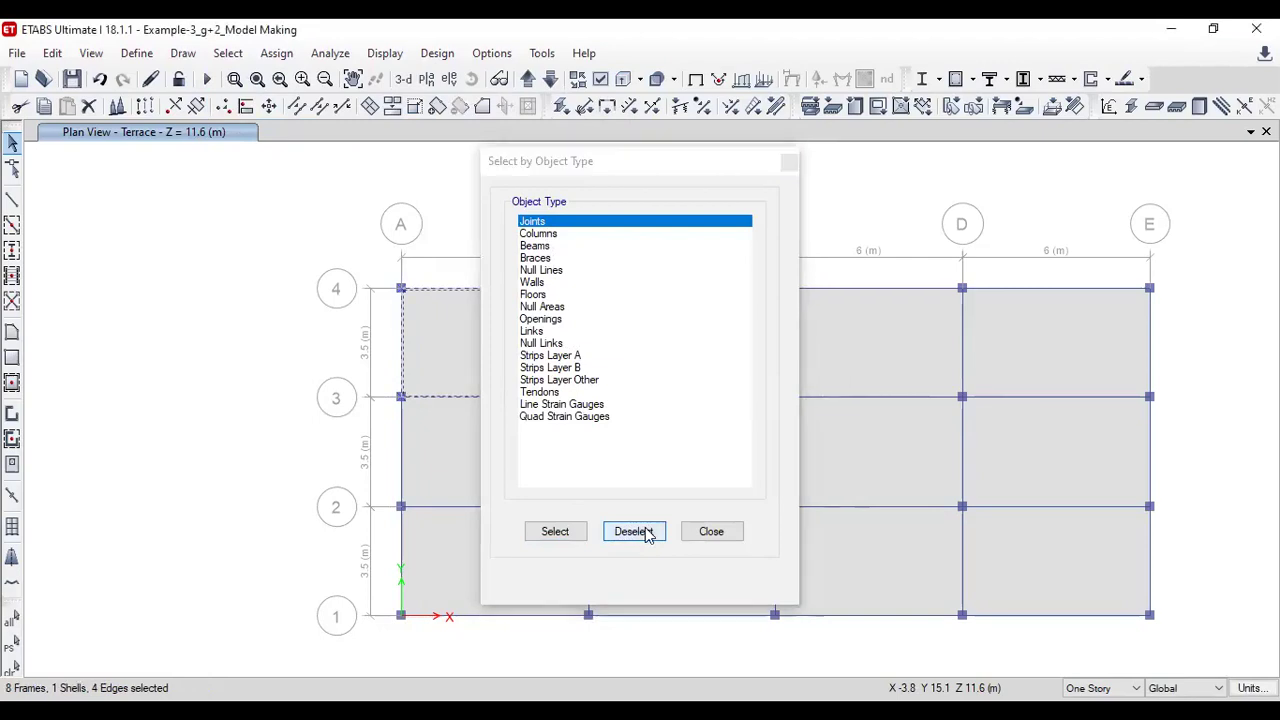
click(710, 532)
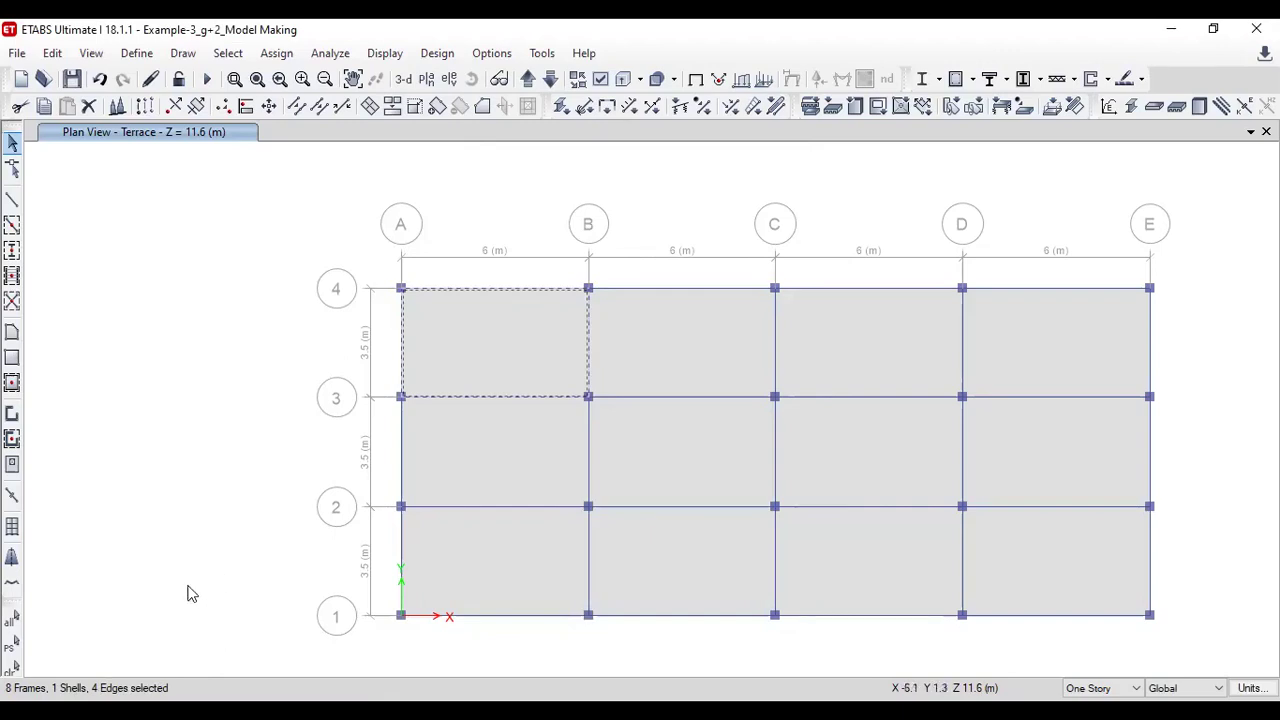
click(12, 672)
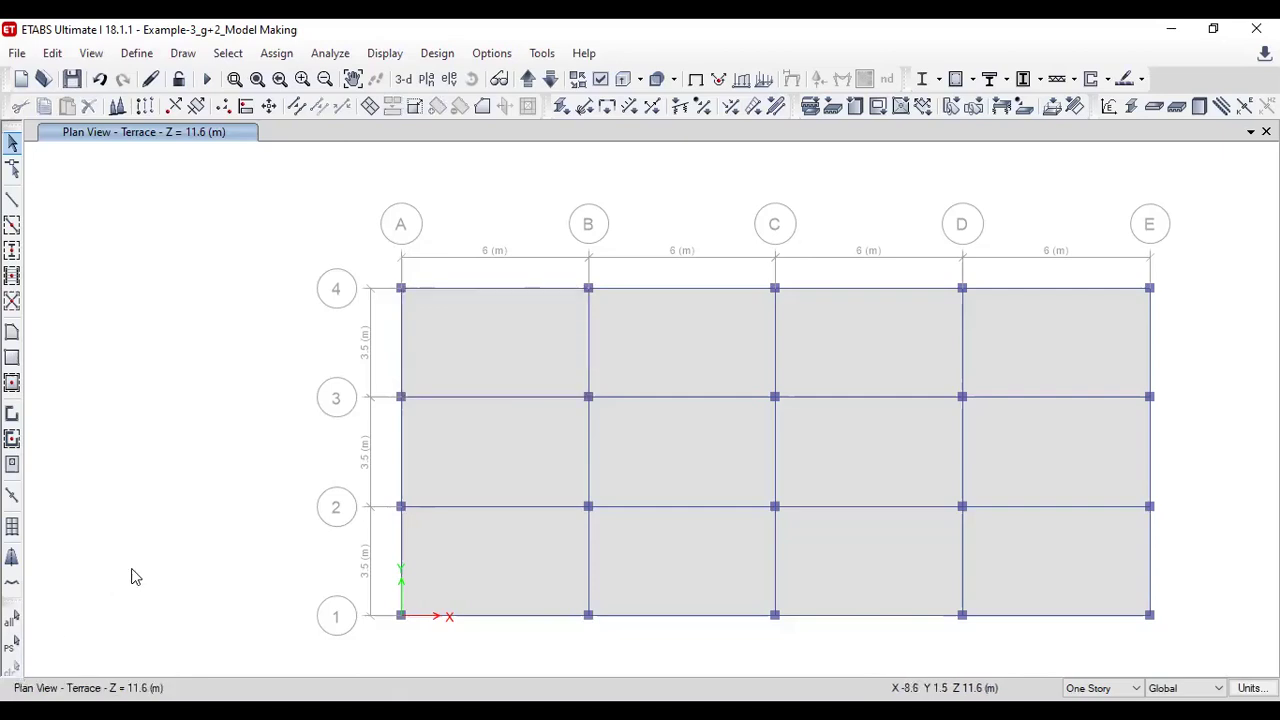
Select all beams in the model by object type
click(228, 54)
mouse_move(314, 77)
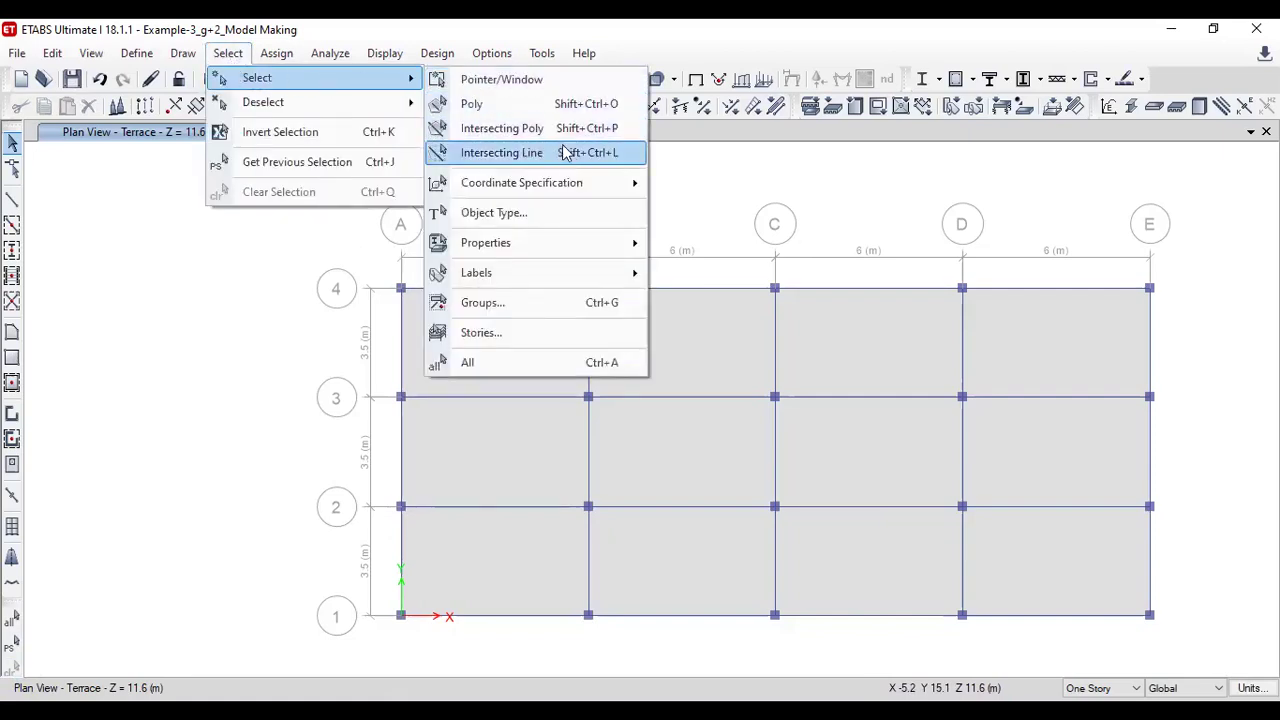
click(568, 214)
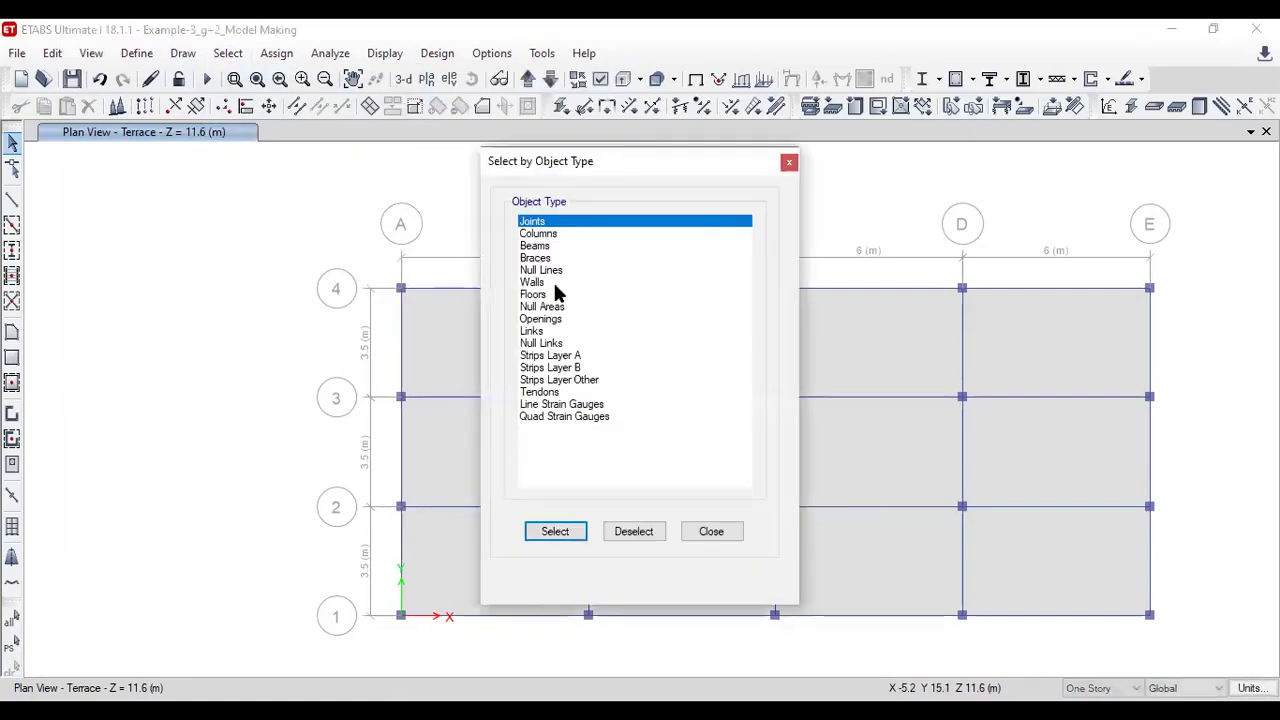
click(538, 246)
click(553, 531)
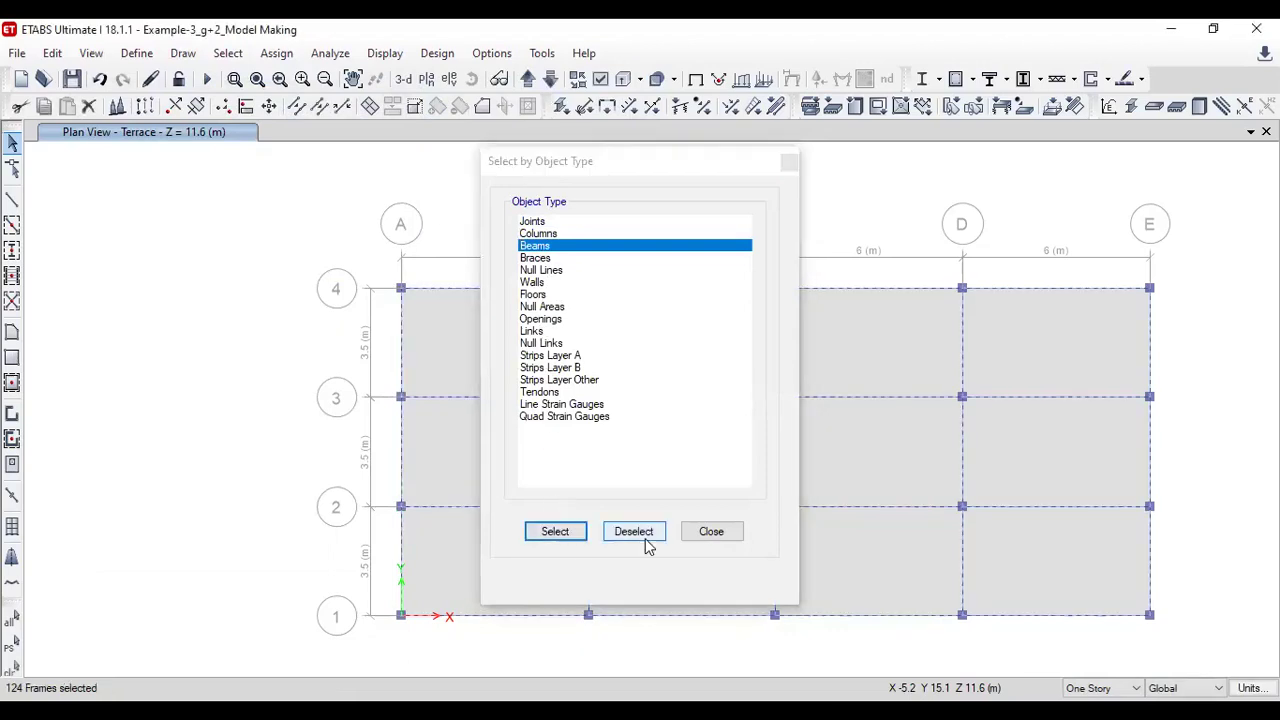
click(711, 533)
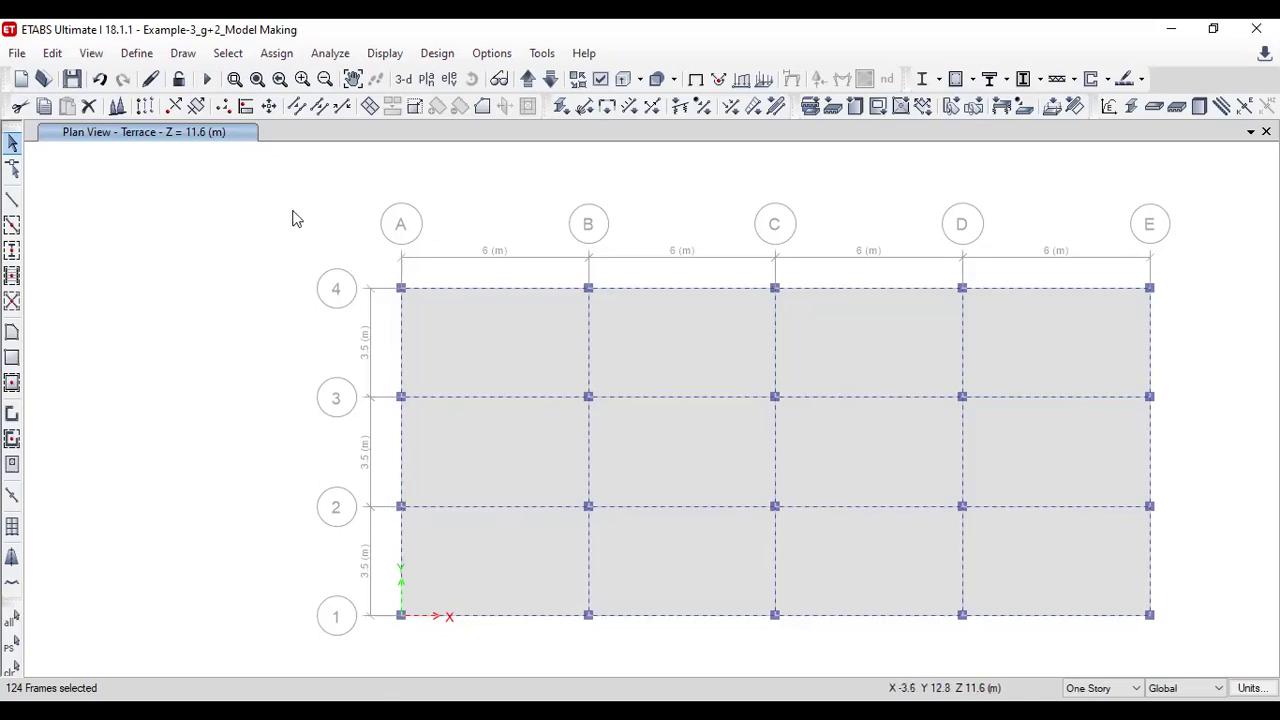
Deselect the beams on stories 2nd flr, 1st flr, Ground and Base, and clear the remaining Terrace selection
click(229, 56)
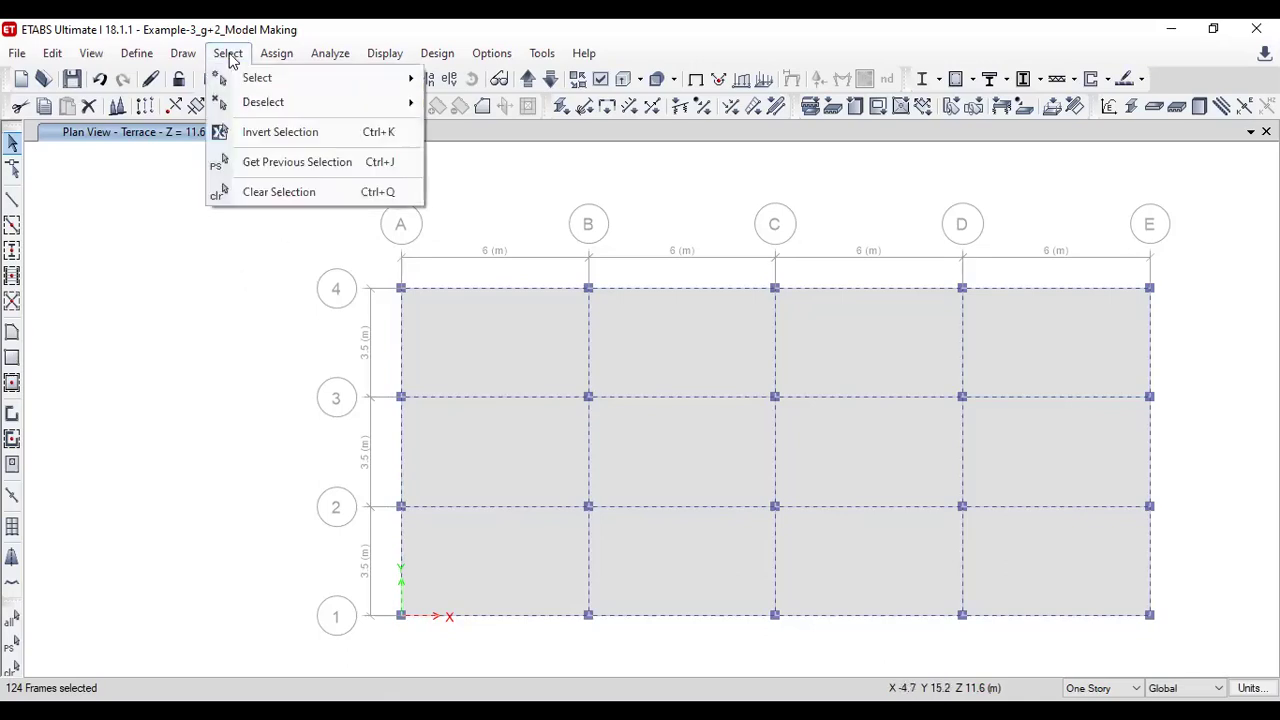
mouse_move(355, 104)
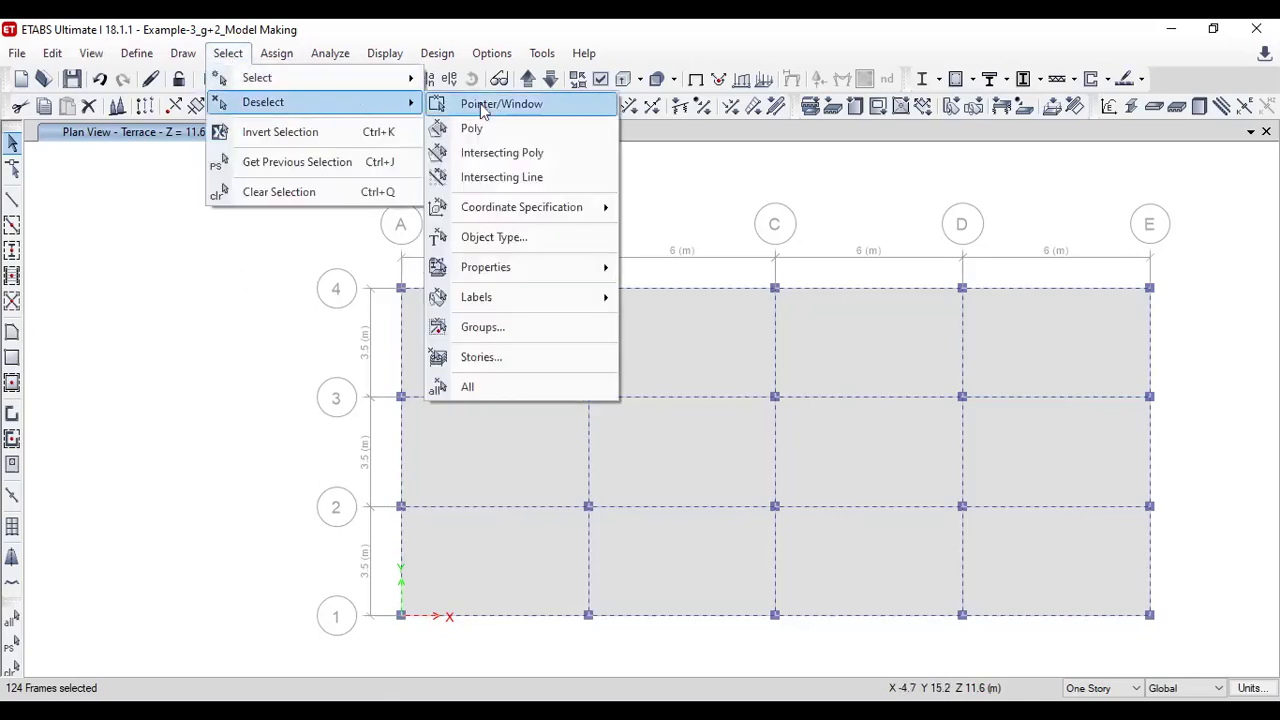
click(491, 357)
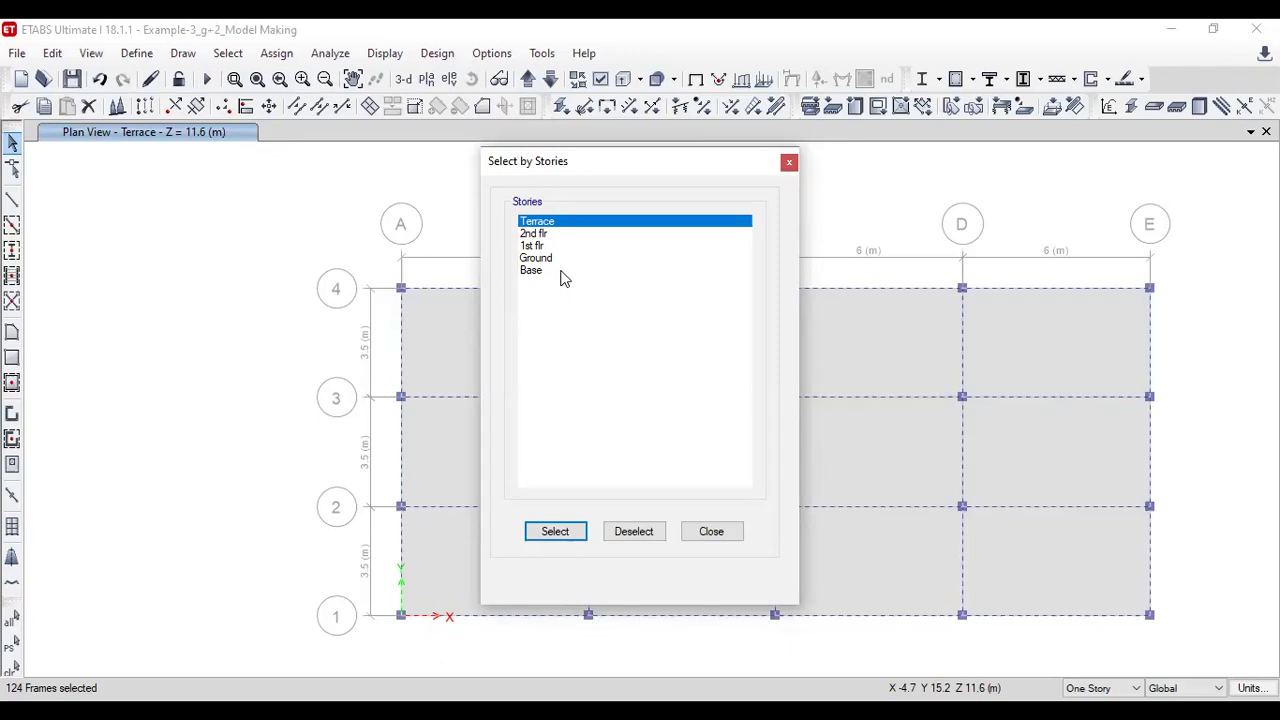
drag(555, 233, 561, 277)
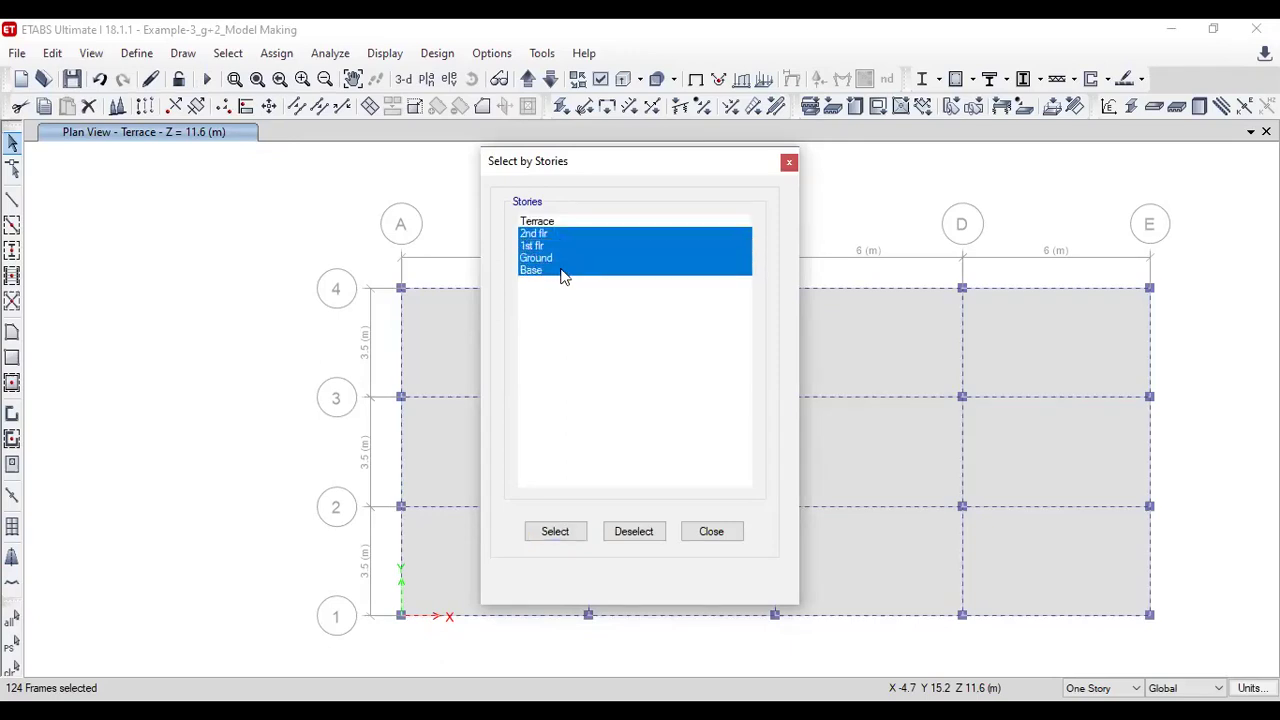
click(629, 537)
click(703, 533)
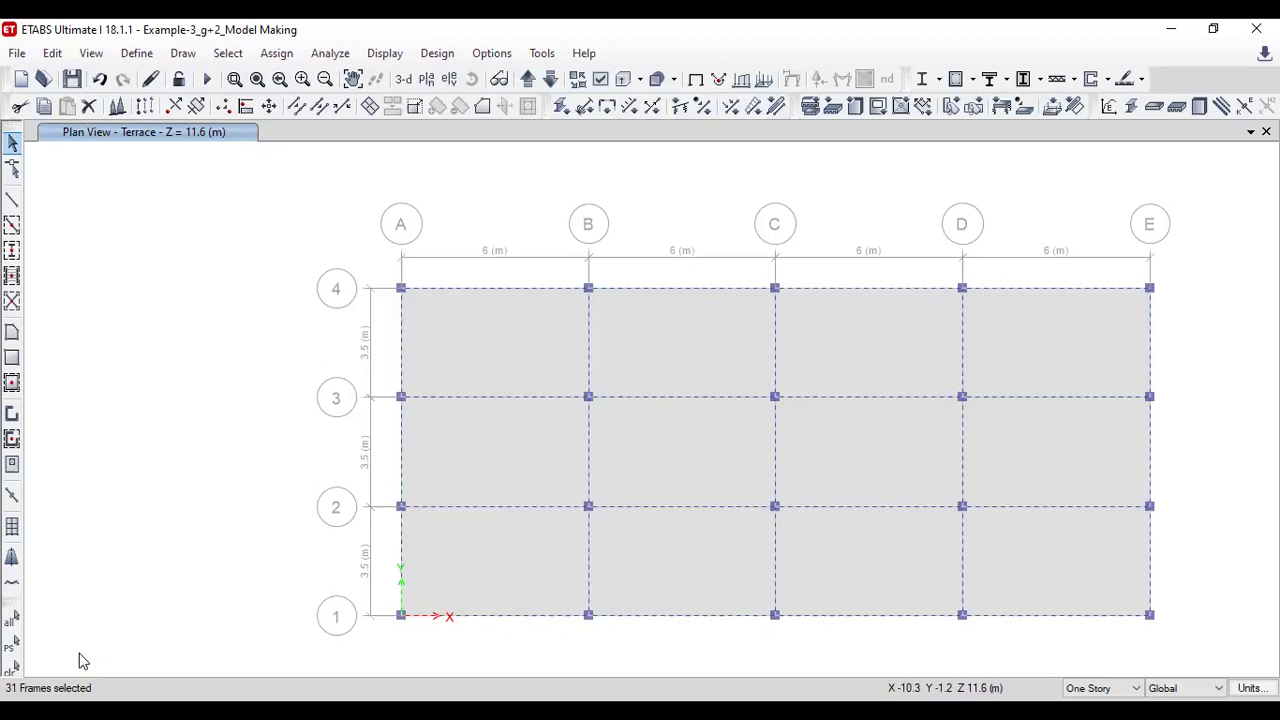
click(12, 667)
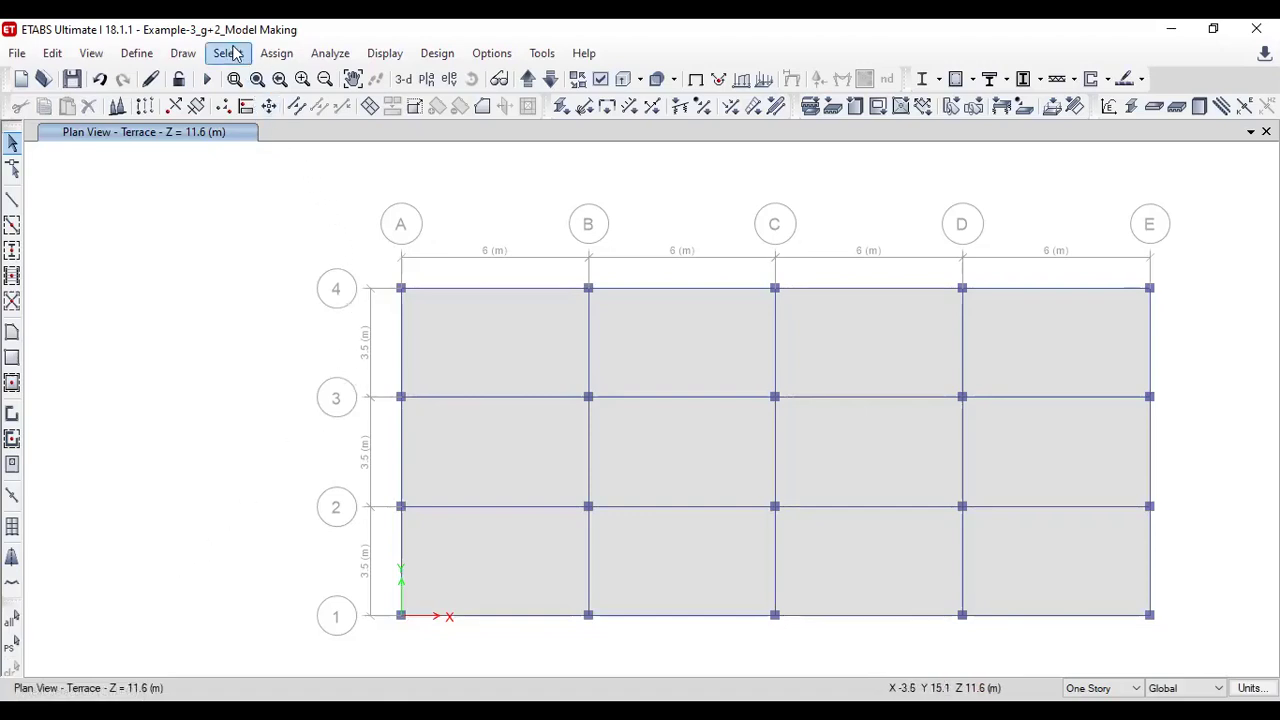
Select all frames with the section property B230X450M30, and clear the selection
click(229, 53)
mouse_move(372, 78)
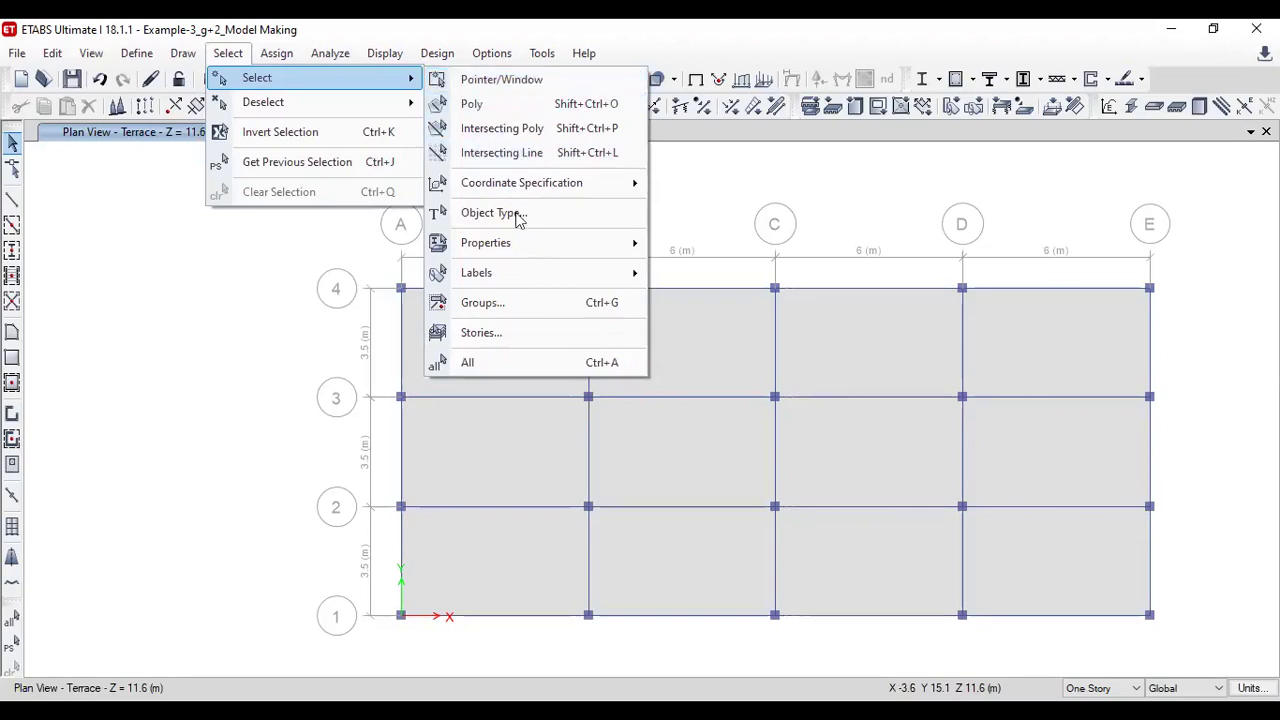
mouse_move(548, 255)
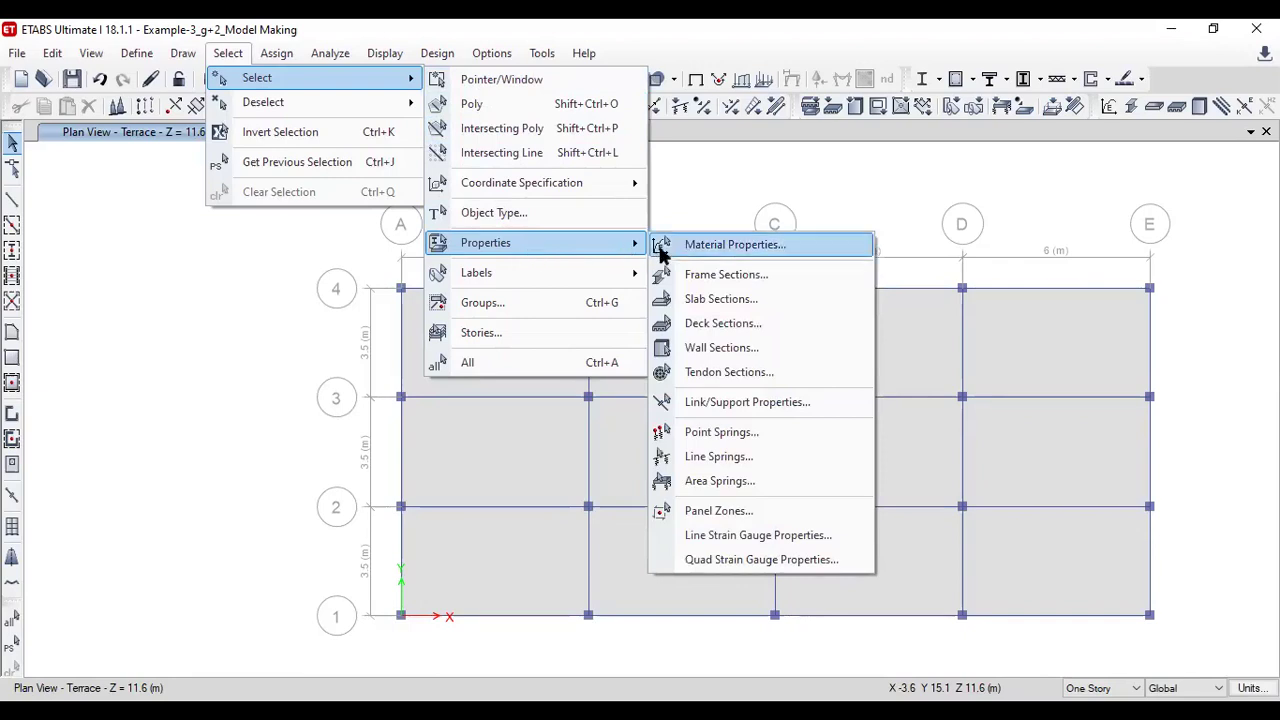
click(700, 274)
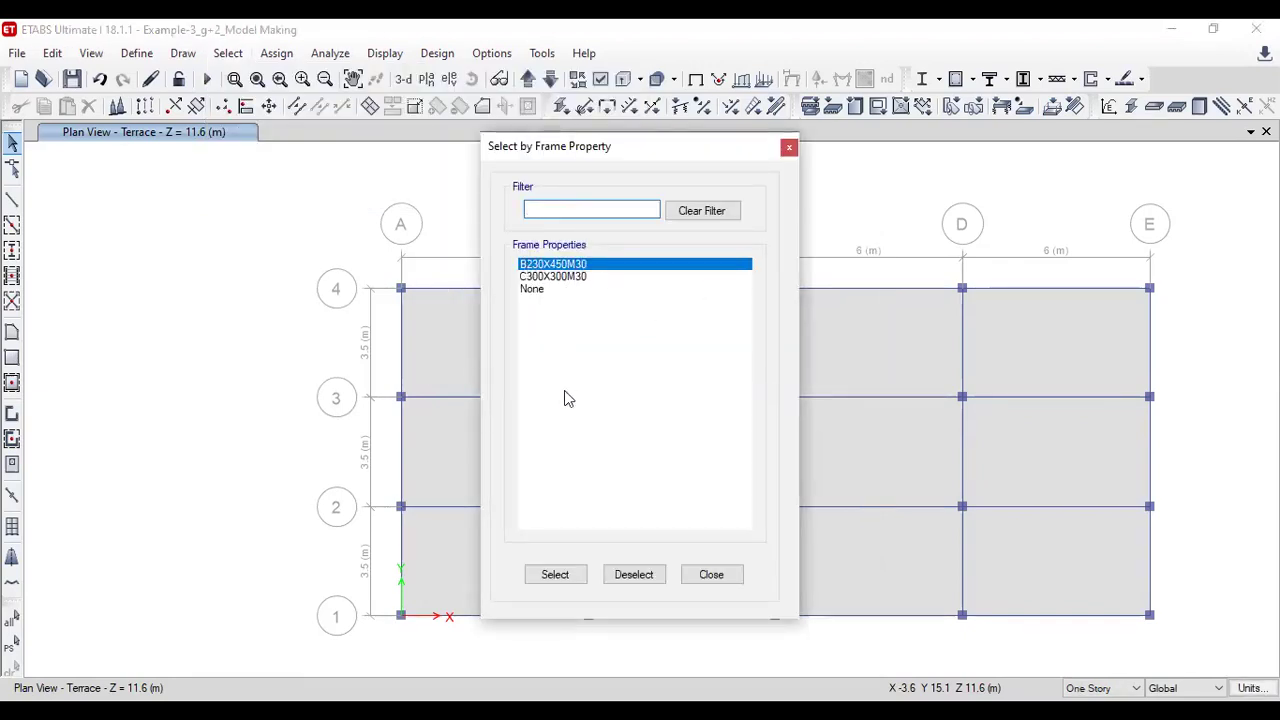
click(555, 575)
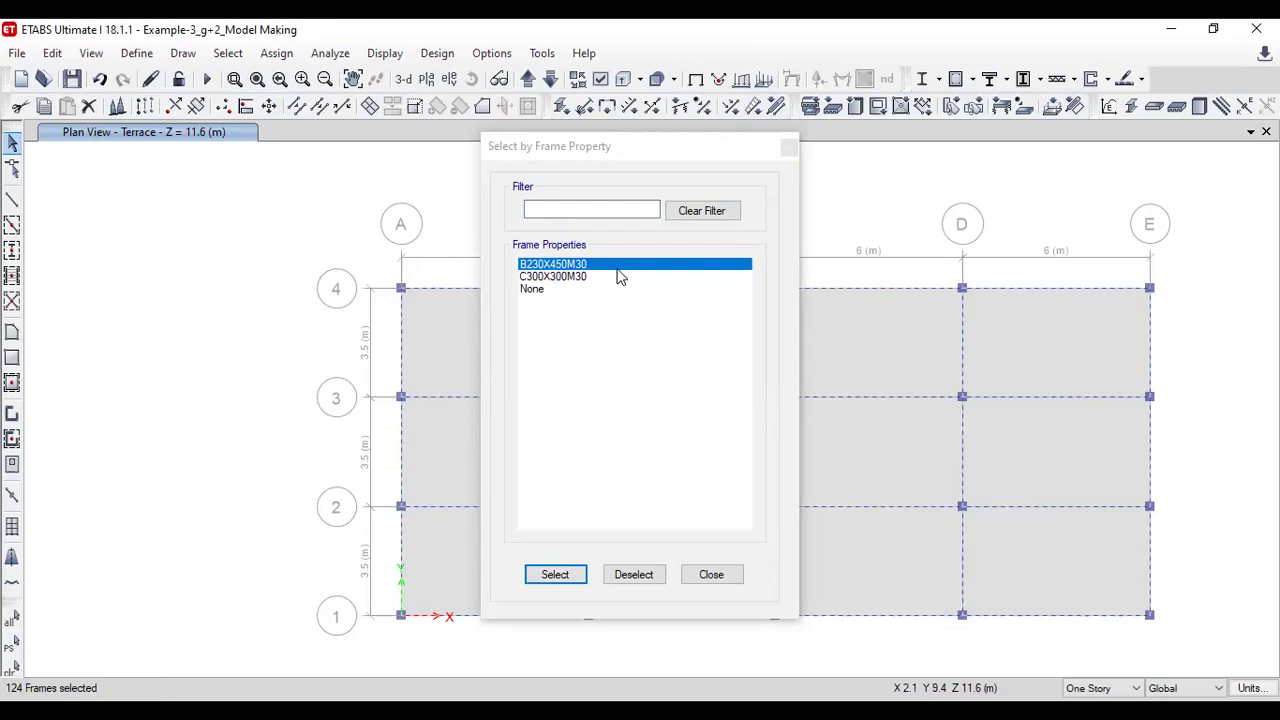
click(722, 576)
click(14, 666)
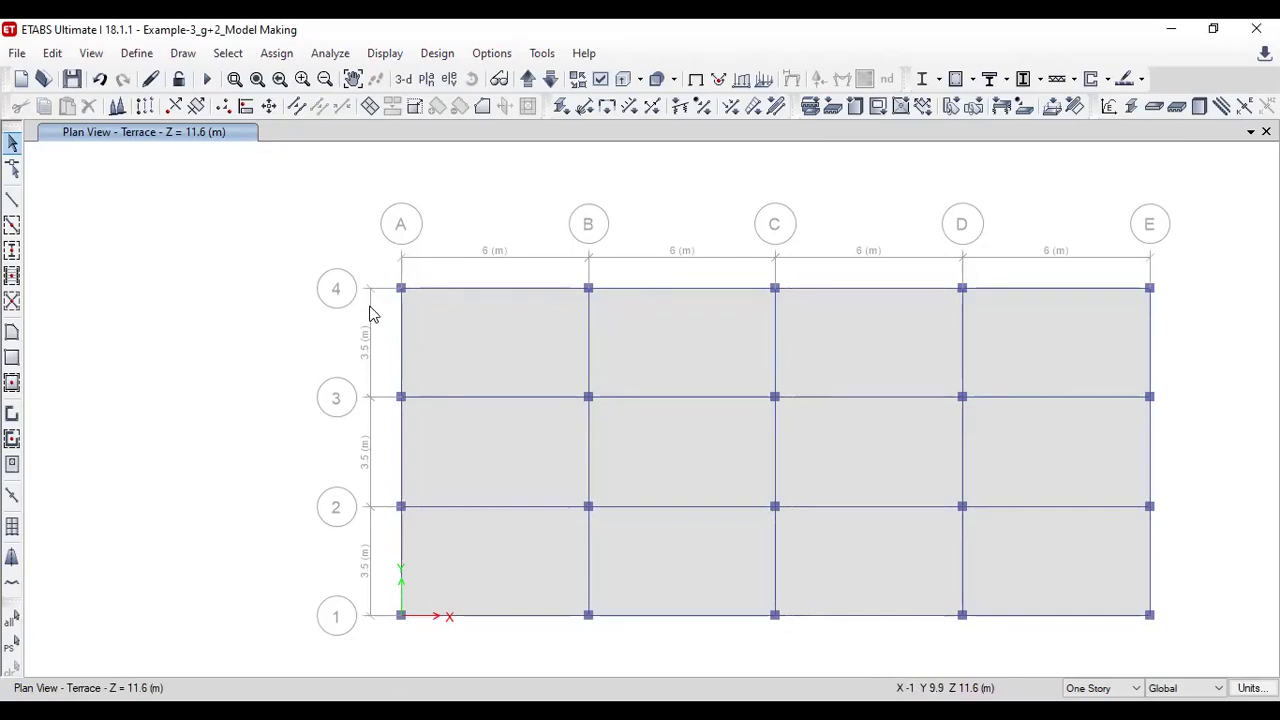
Select all objects with the material property M30, and clear the selection
click(228, 53)
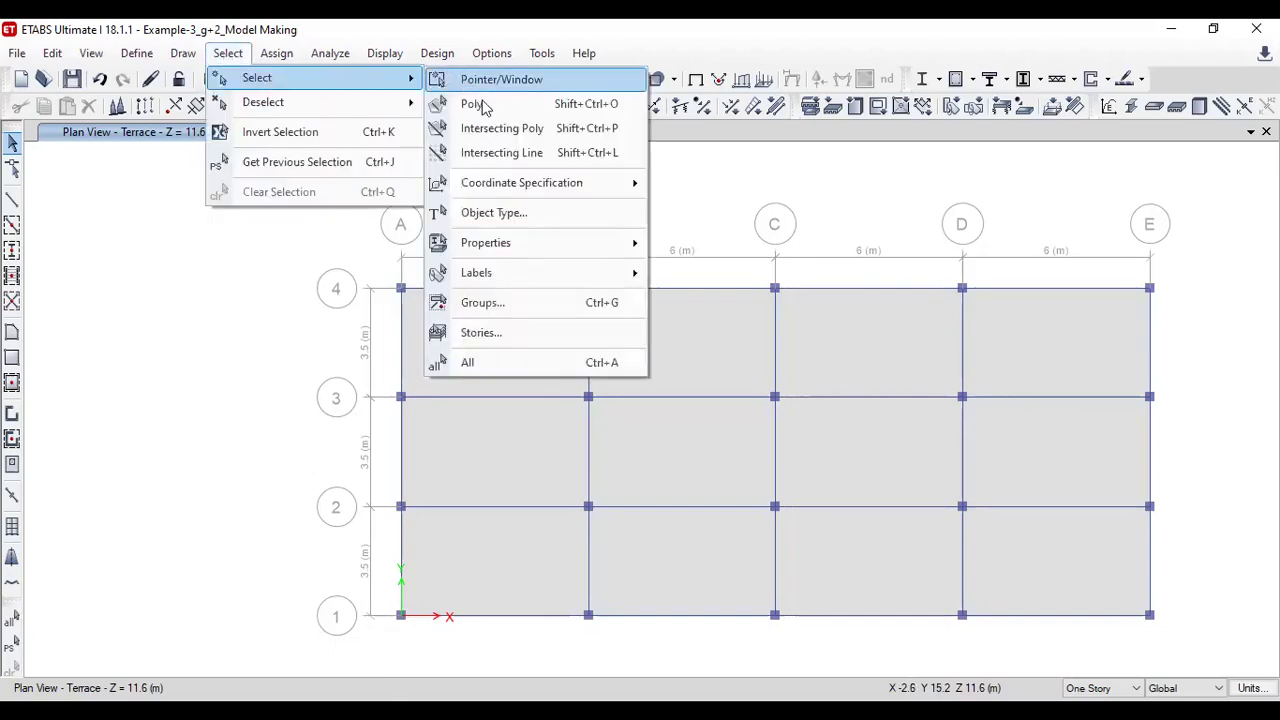
mouse_move(620, 256)
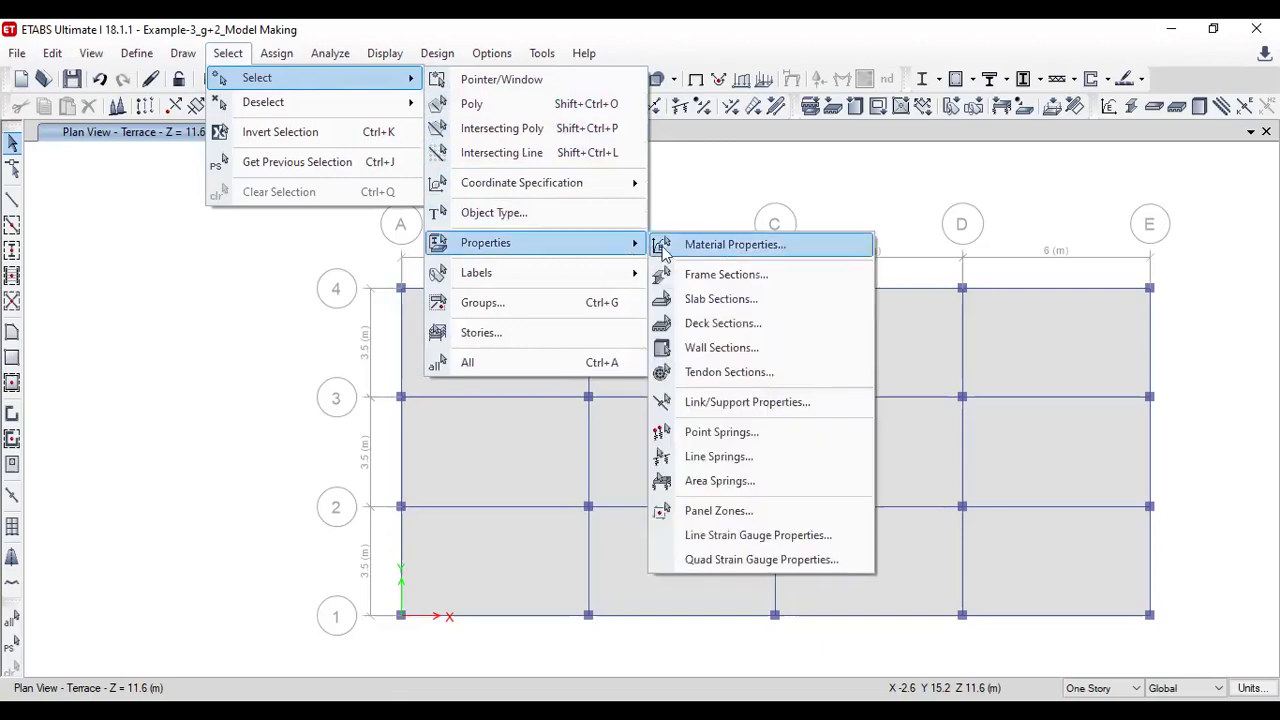
click(714, 246)
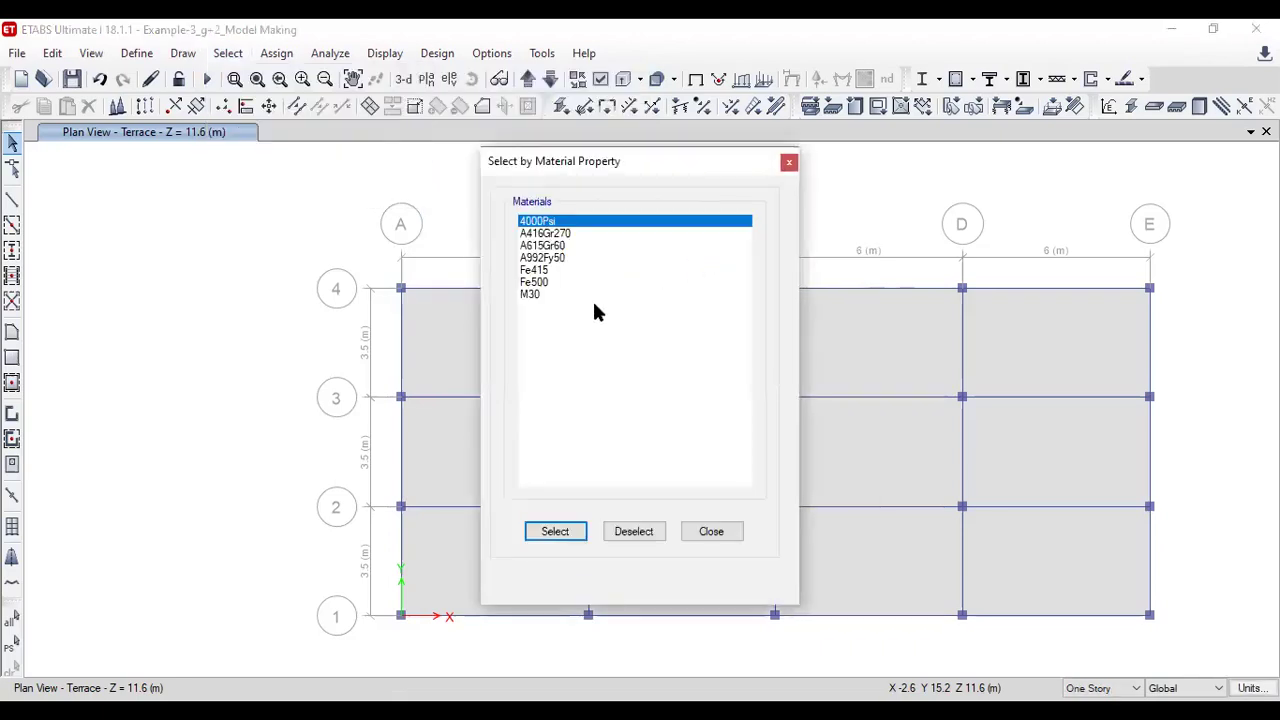
click(538, 297)
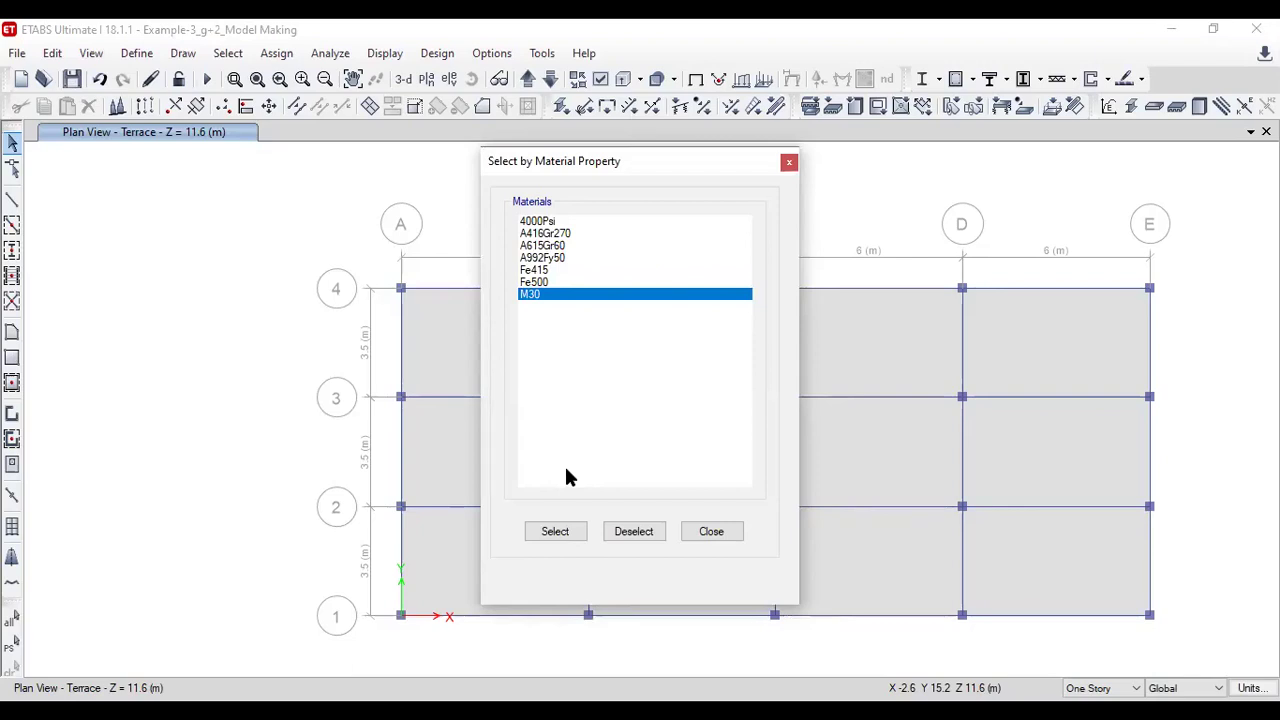
click(558, 533)
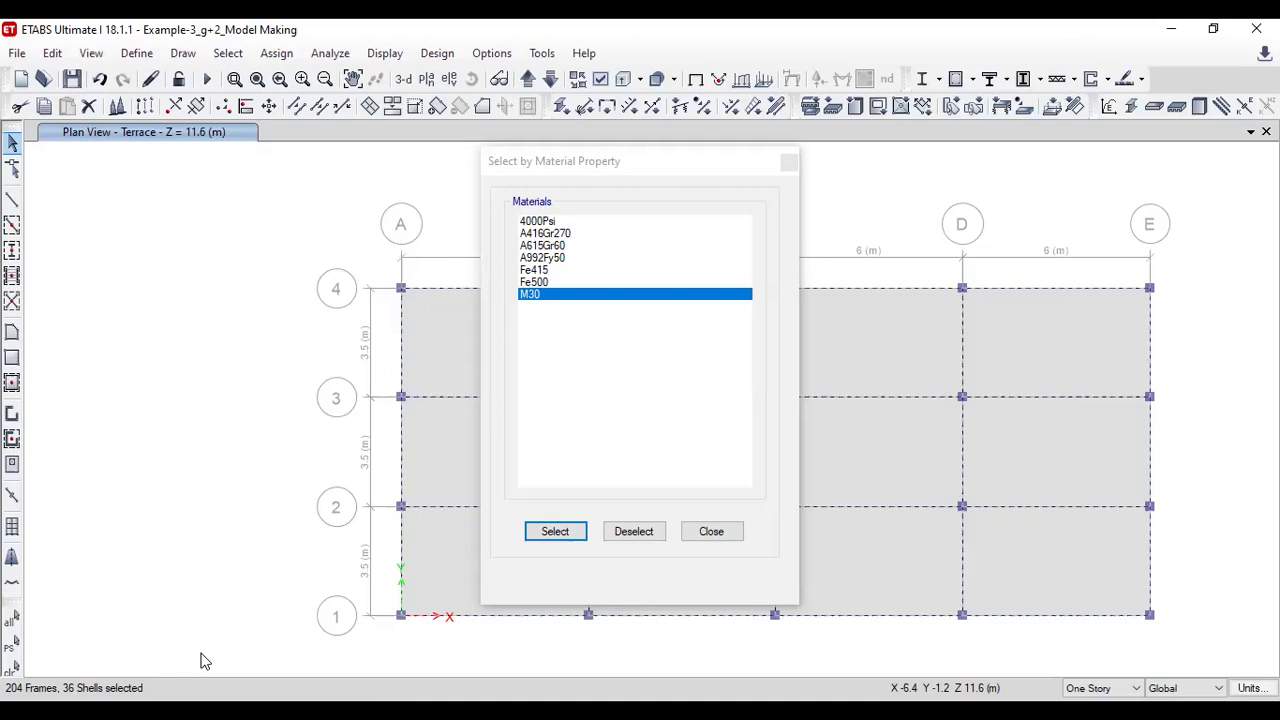
click(712, 532)
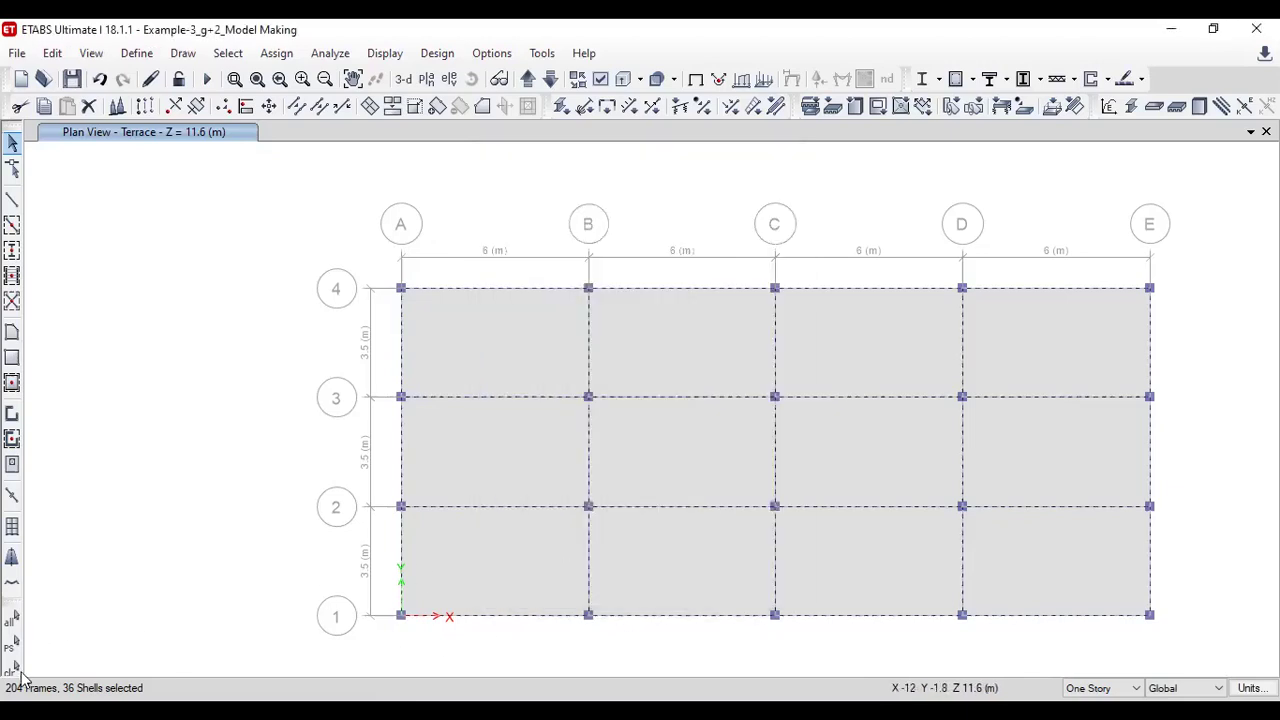
click(11, 667)
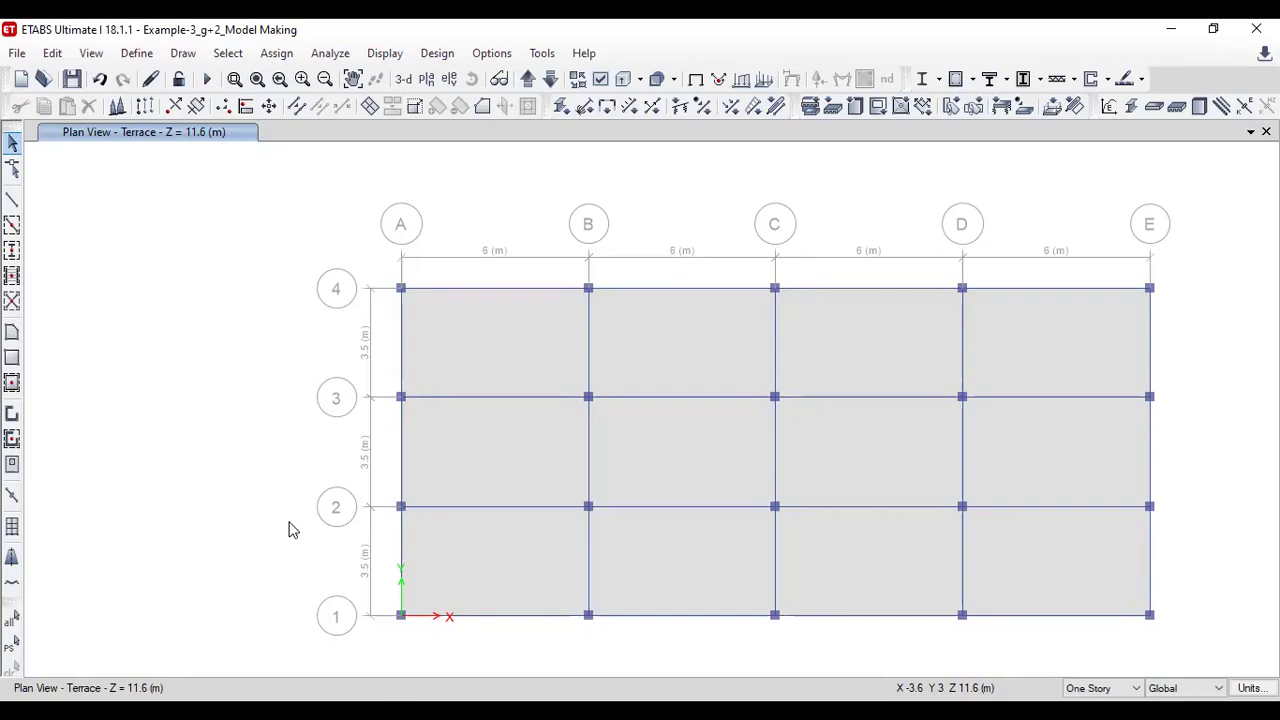
Check the materials offered for selection by material property, and leave the list without selecting any
click(276, 53)
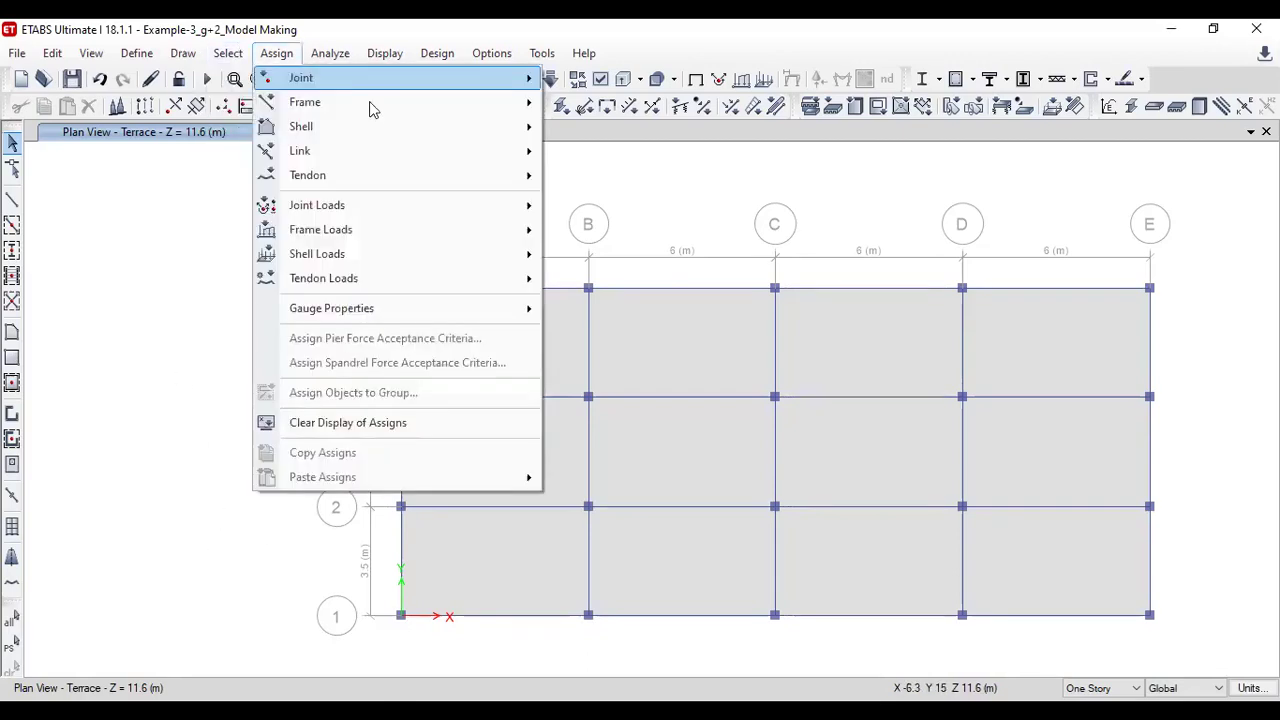
mouse_move(228, 53)
mouse_move(257, 78)
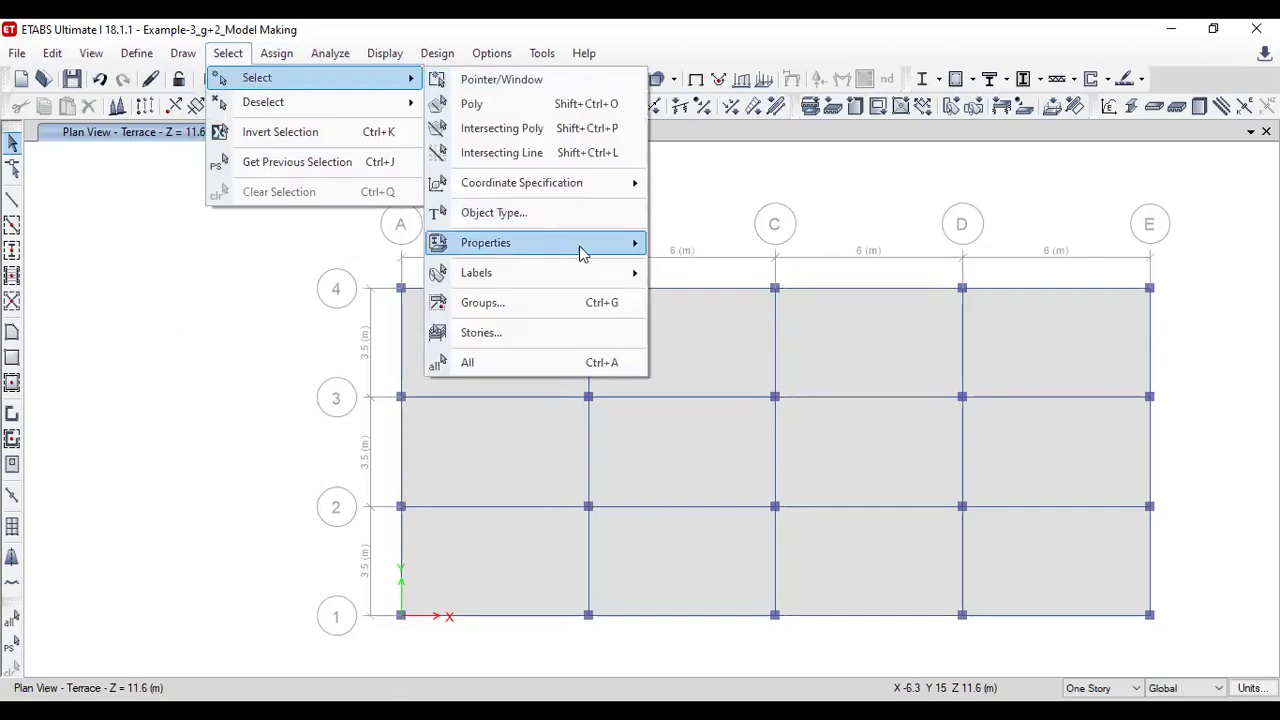
mouse_move(583, 253)
click(733, 243)
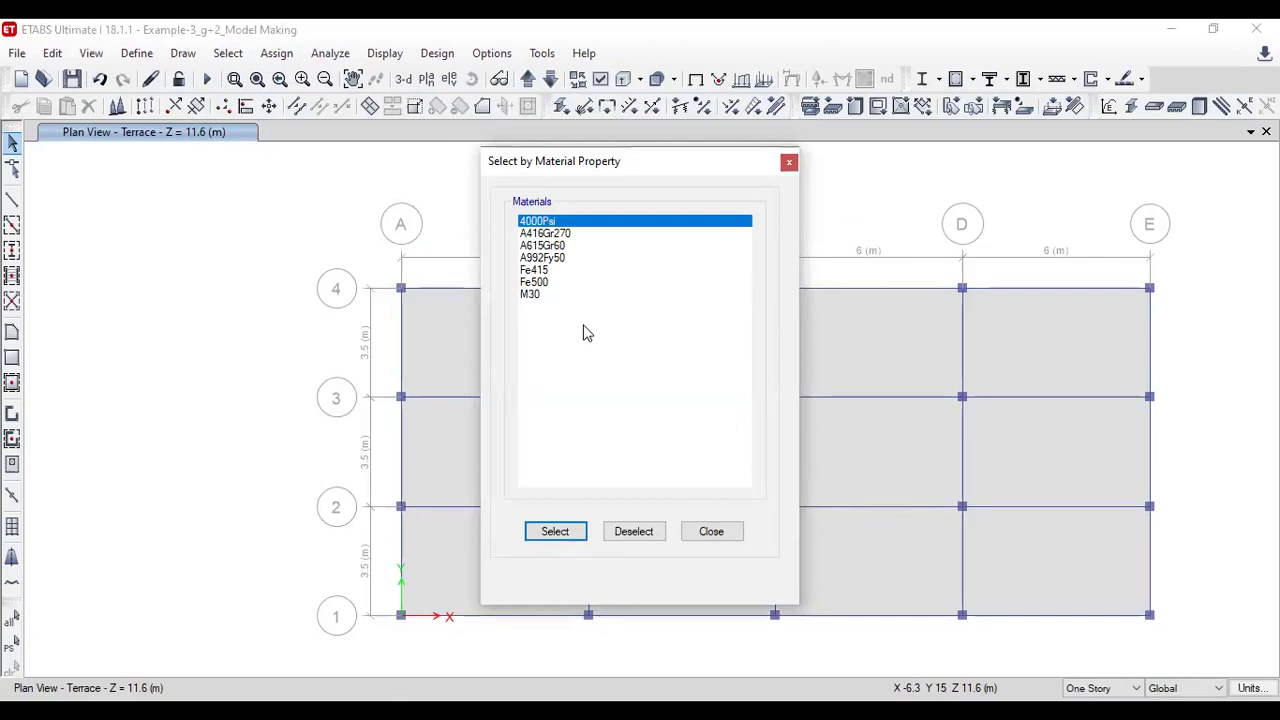
click(690, 532)
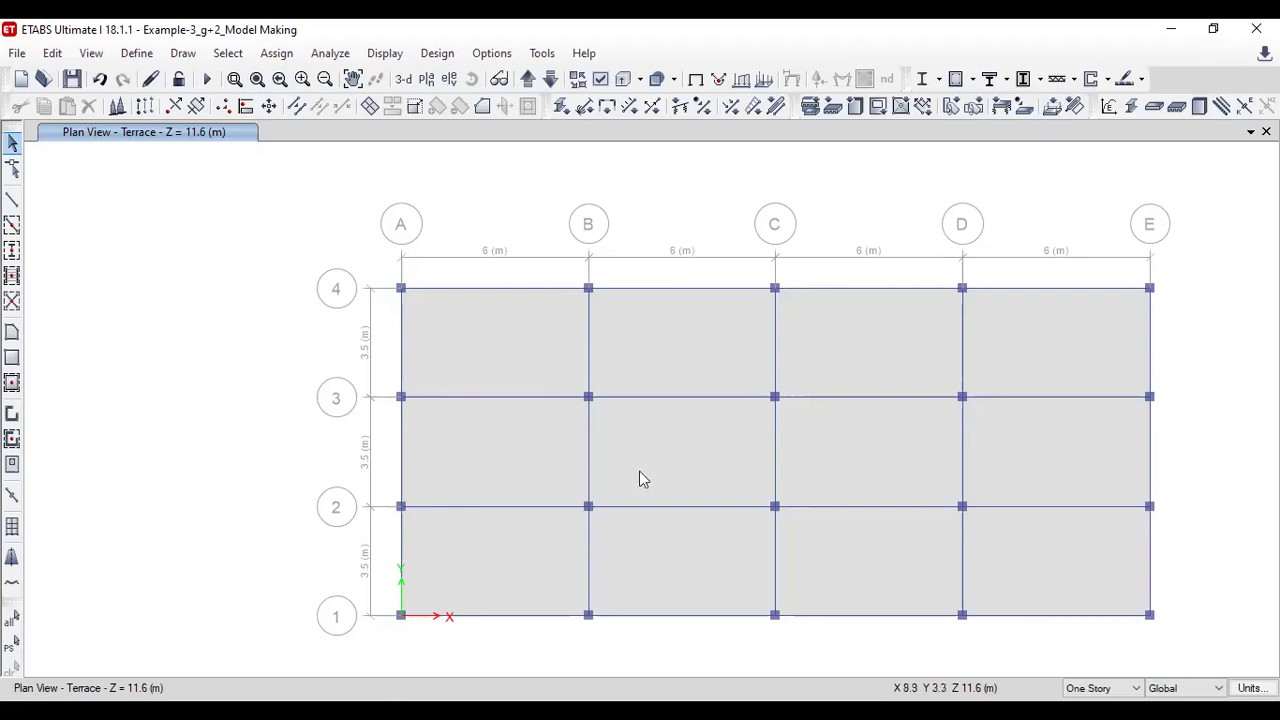
Select all objects in the XZ plane through the joint at grid intersection A-2
click(216, 56)
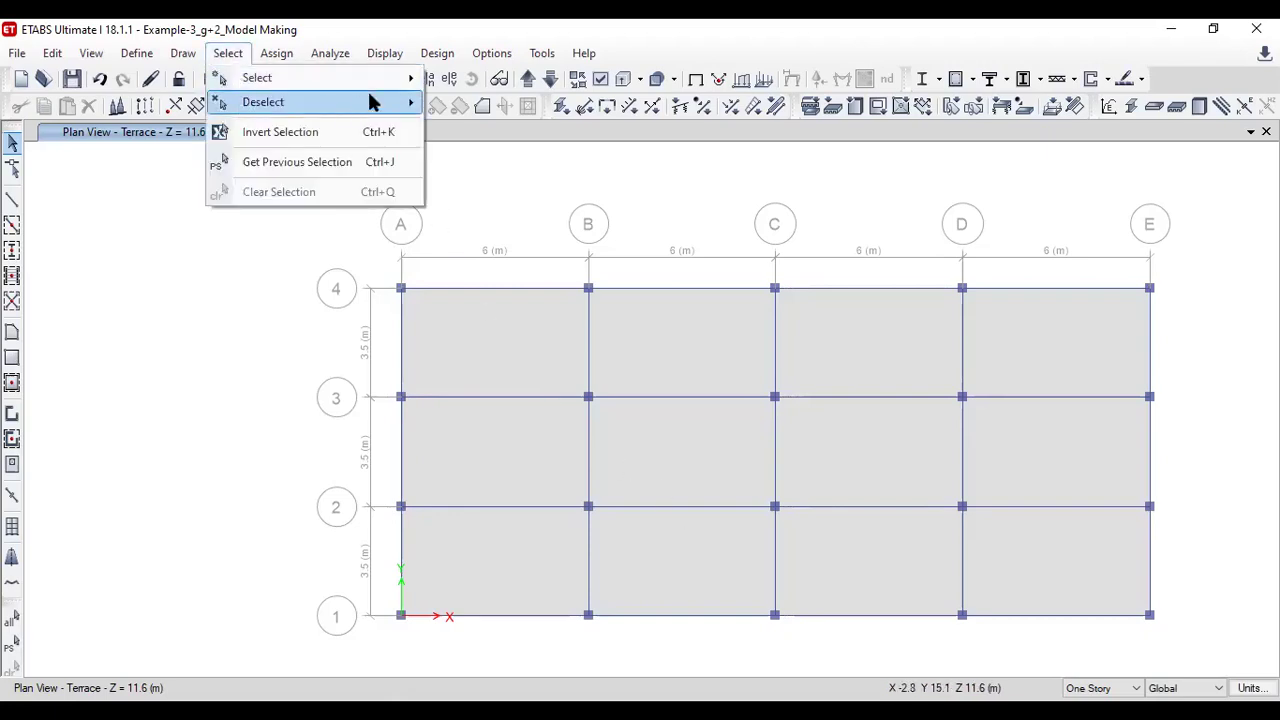
mouse_move(380, 78)
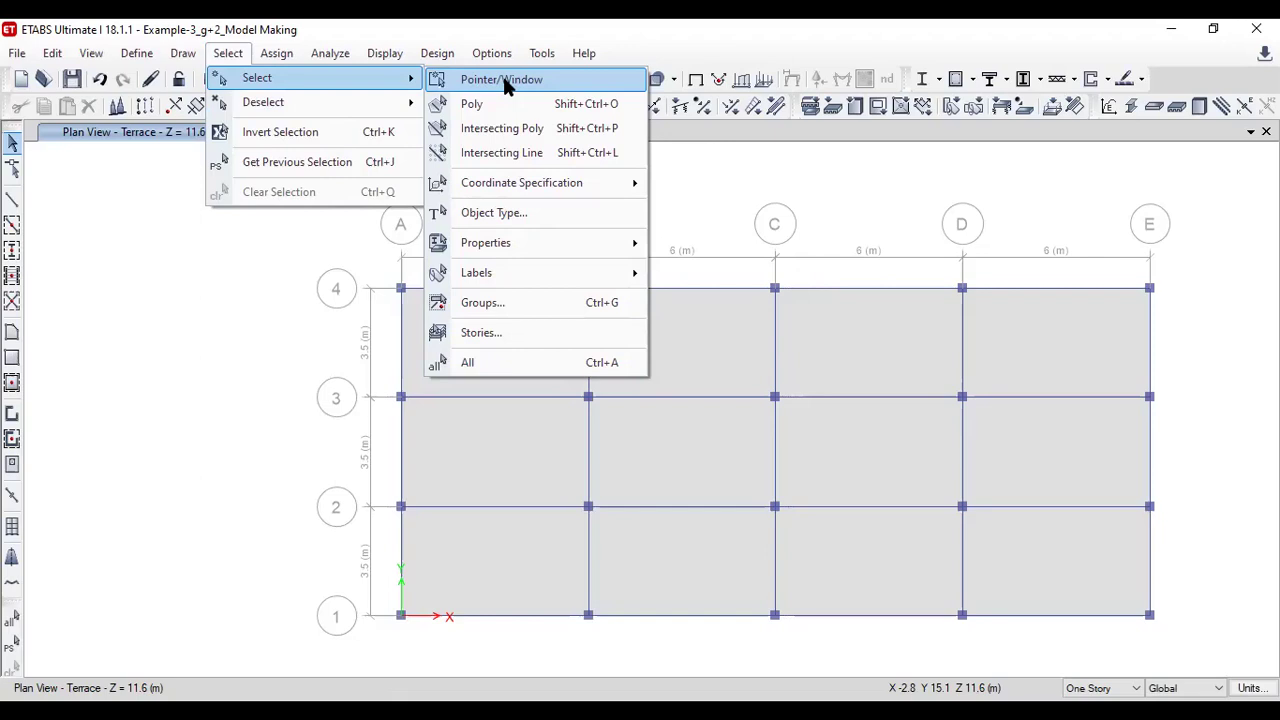
mouse_move(546, 192)
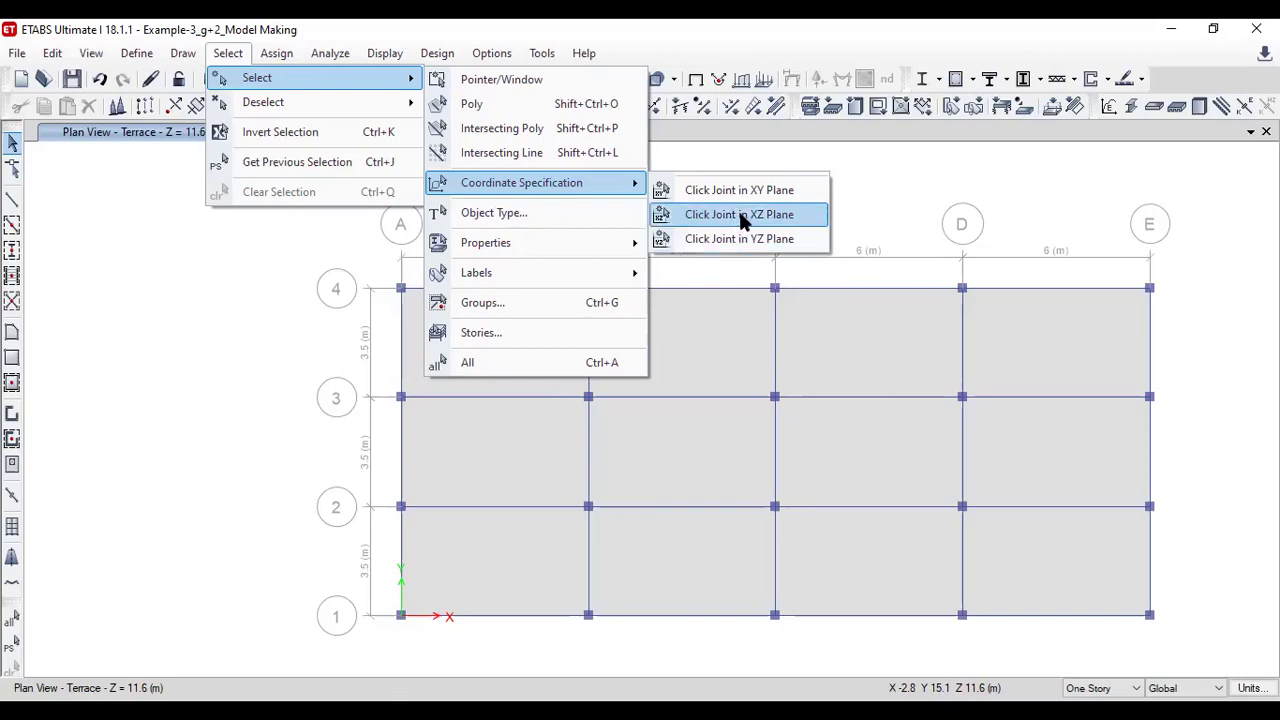
click(741, 216)
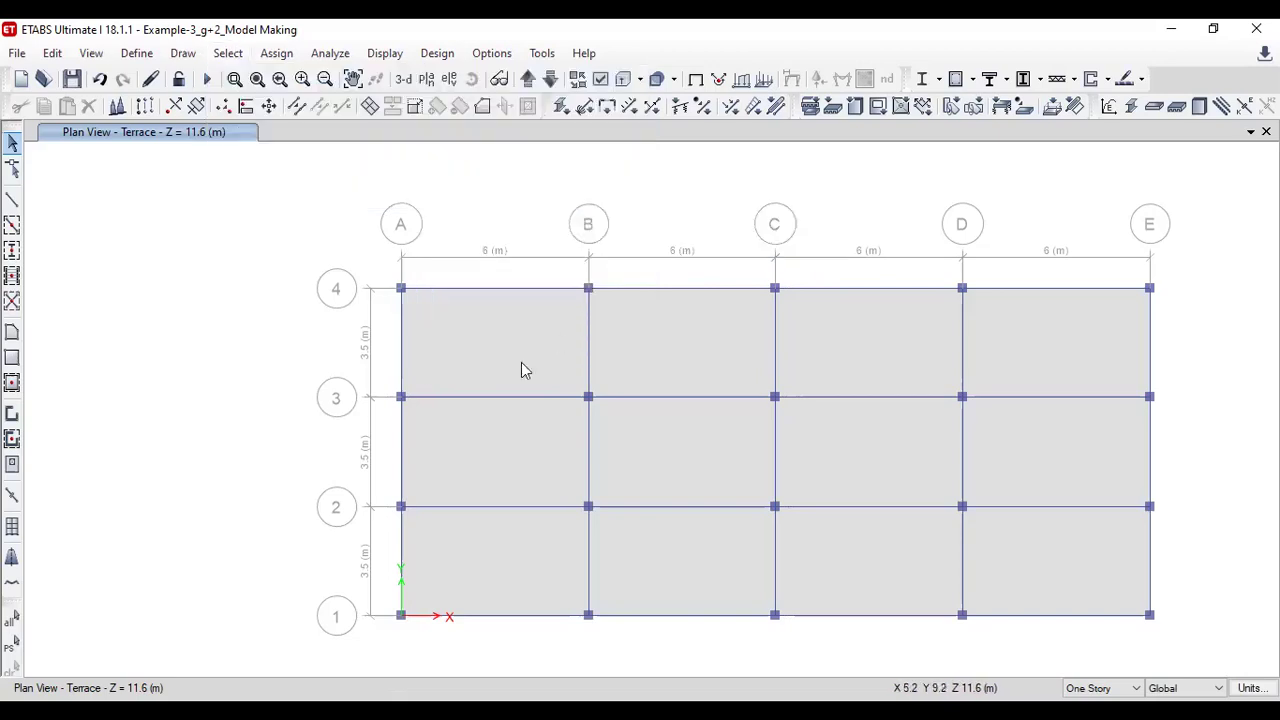
click(400, 518)
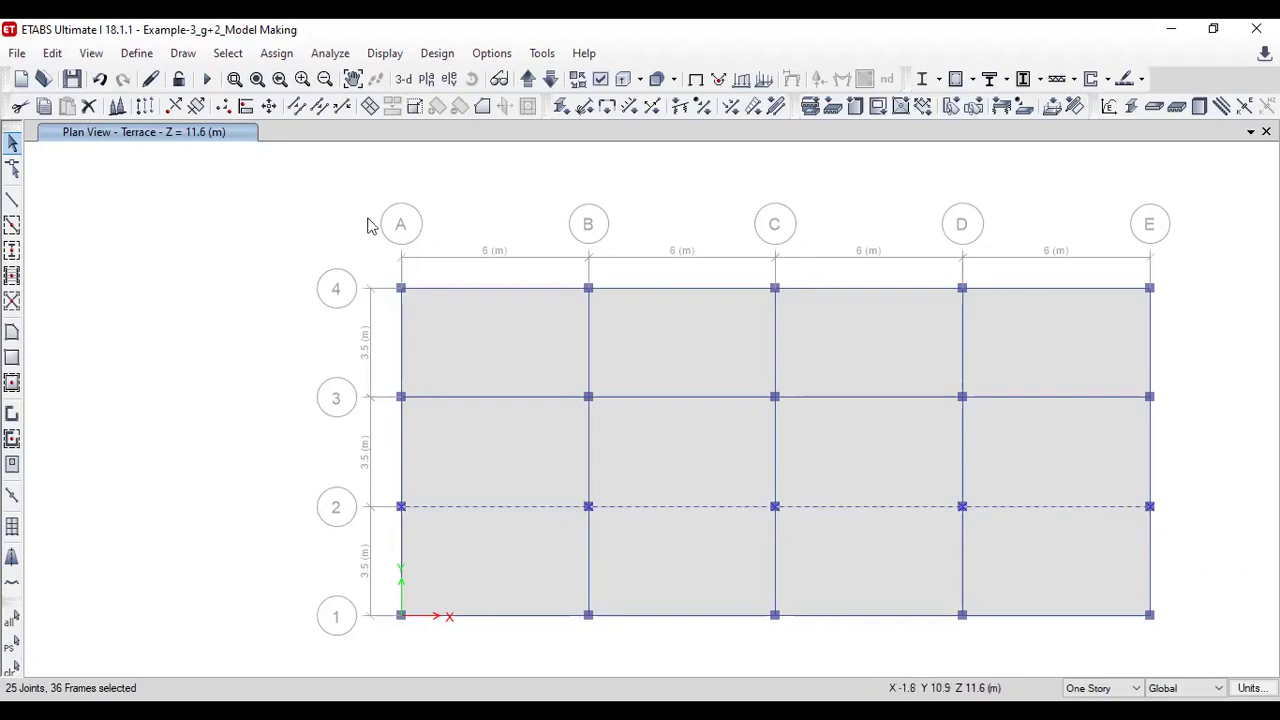
Show only the selected grid line 2 objects and display them in the 3-D view
right_click(250, 277)
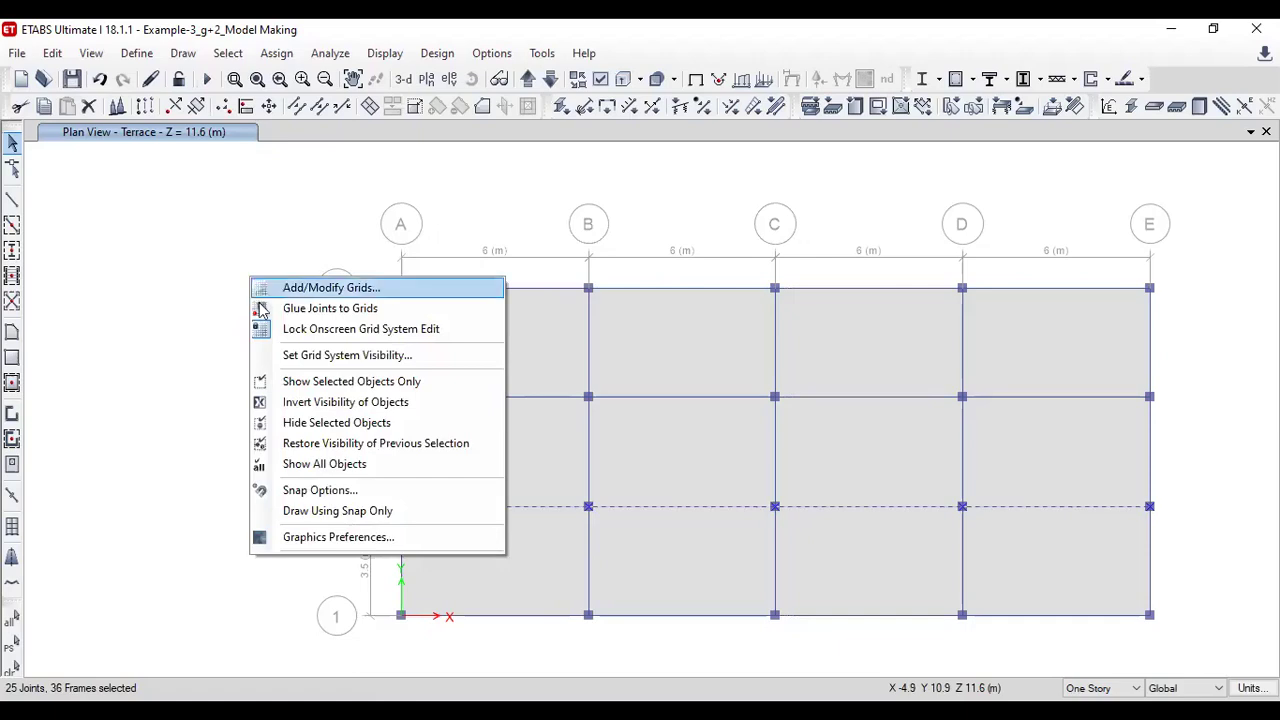
click(327, 385)
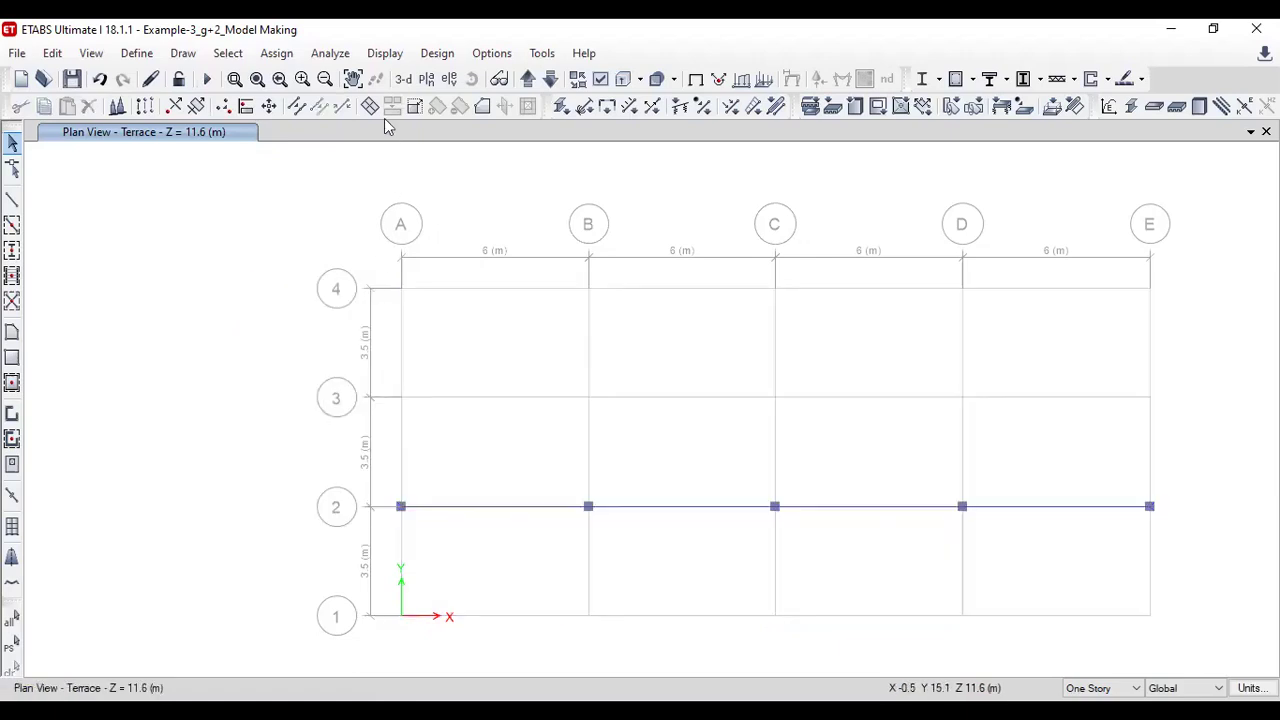
click(403, 80)
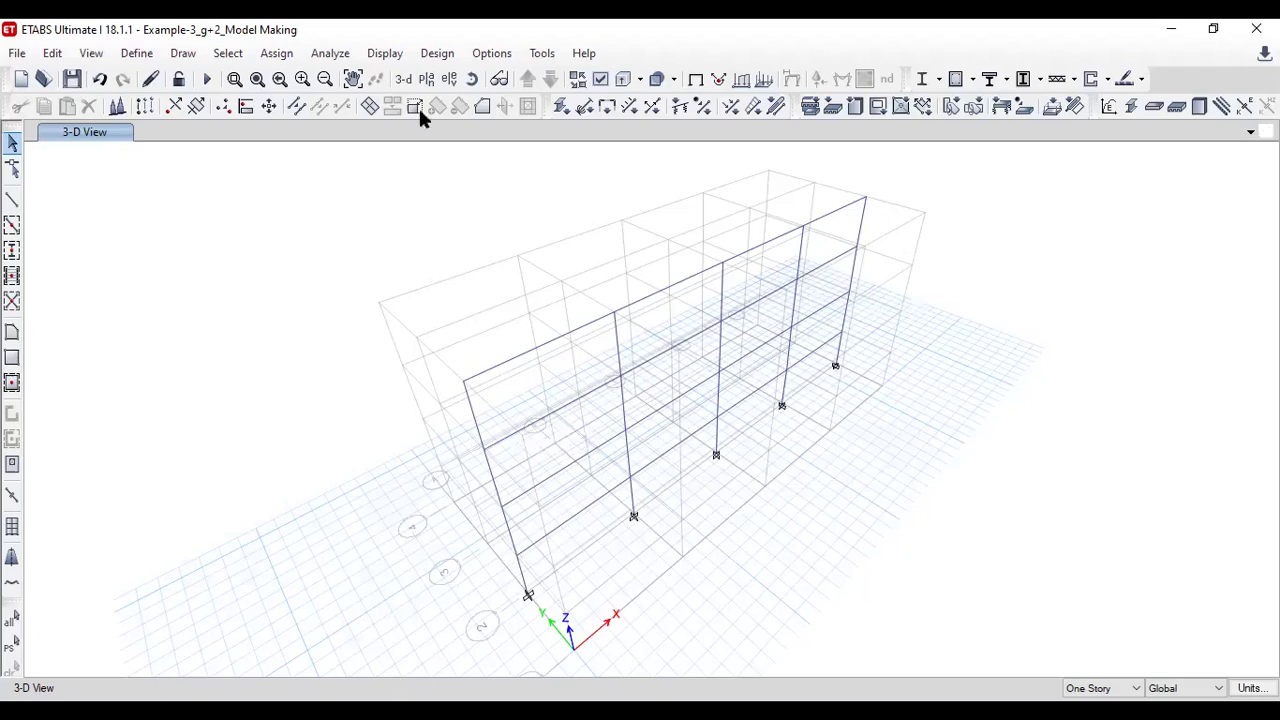
Return to the Terrace plan view and show all objects of the model again
click(426, 79)
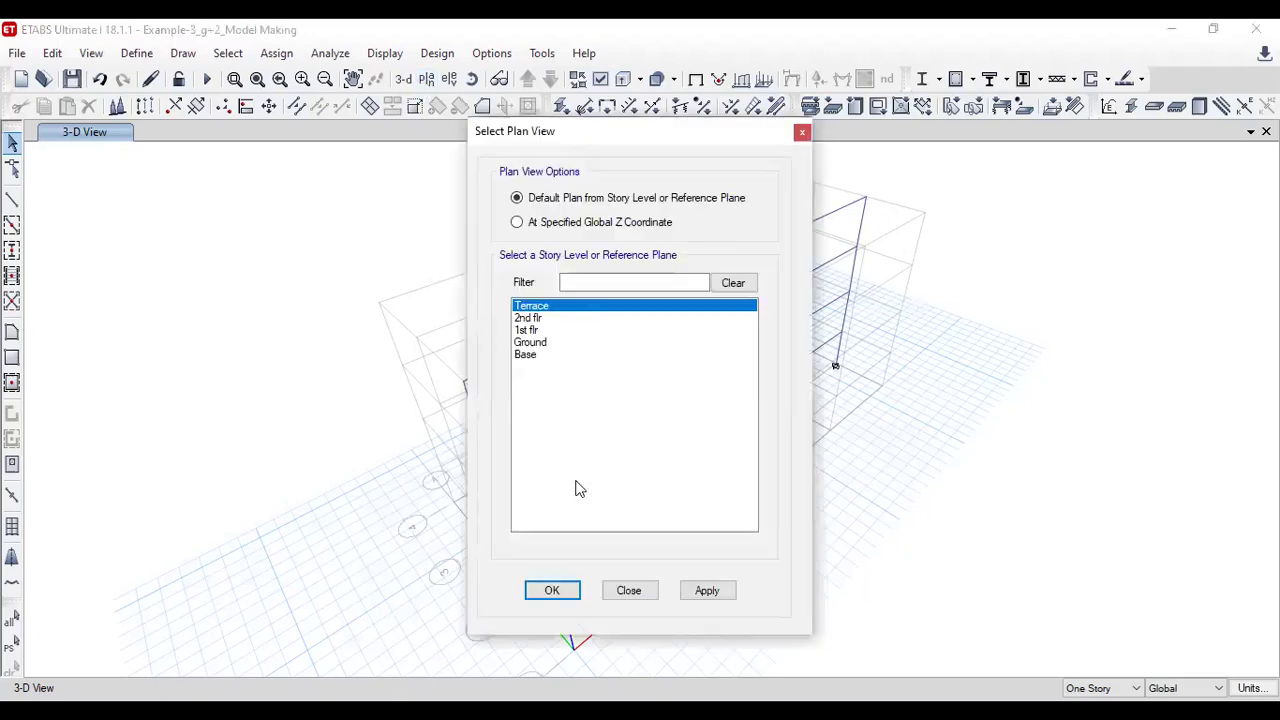
click(556, 592)
click(228, 53)
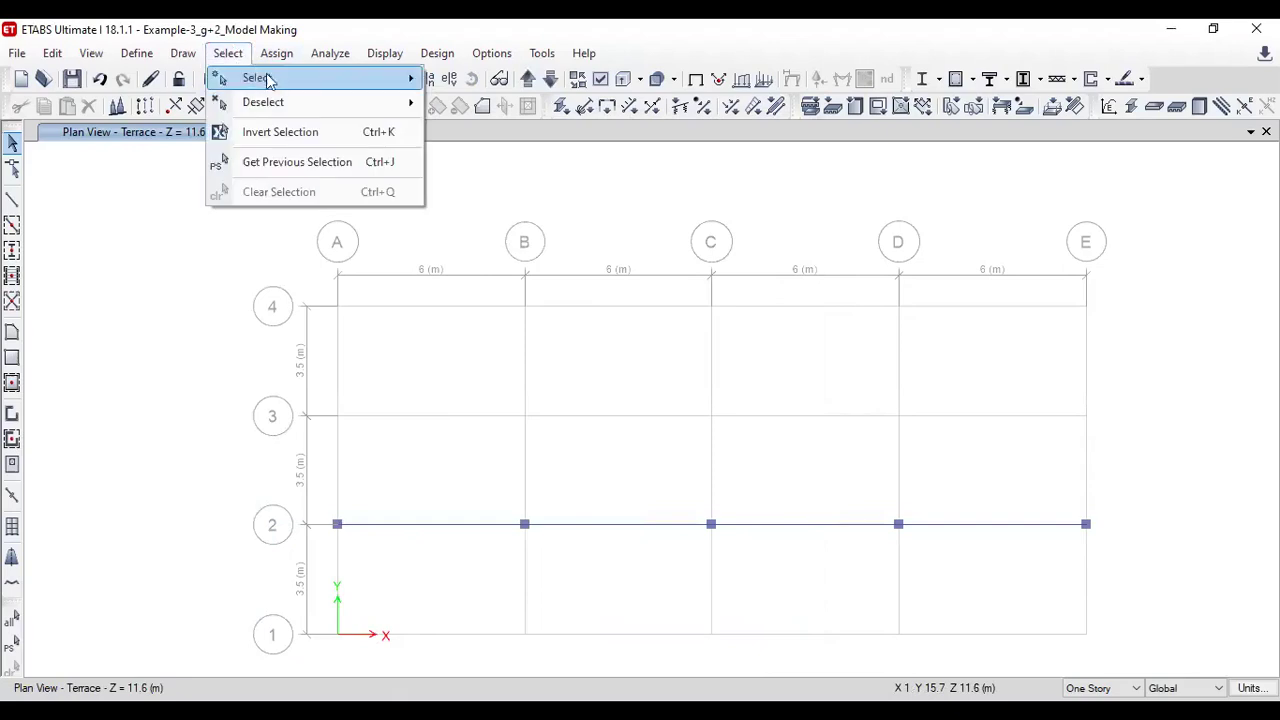
mouse_move(250, 78)
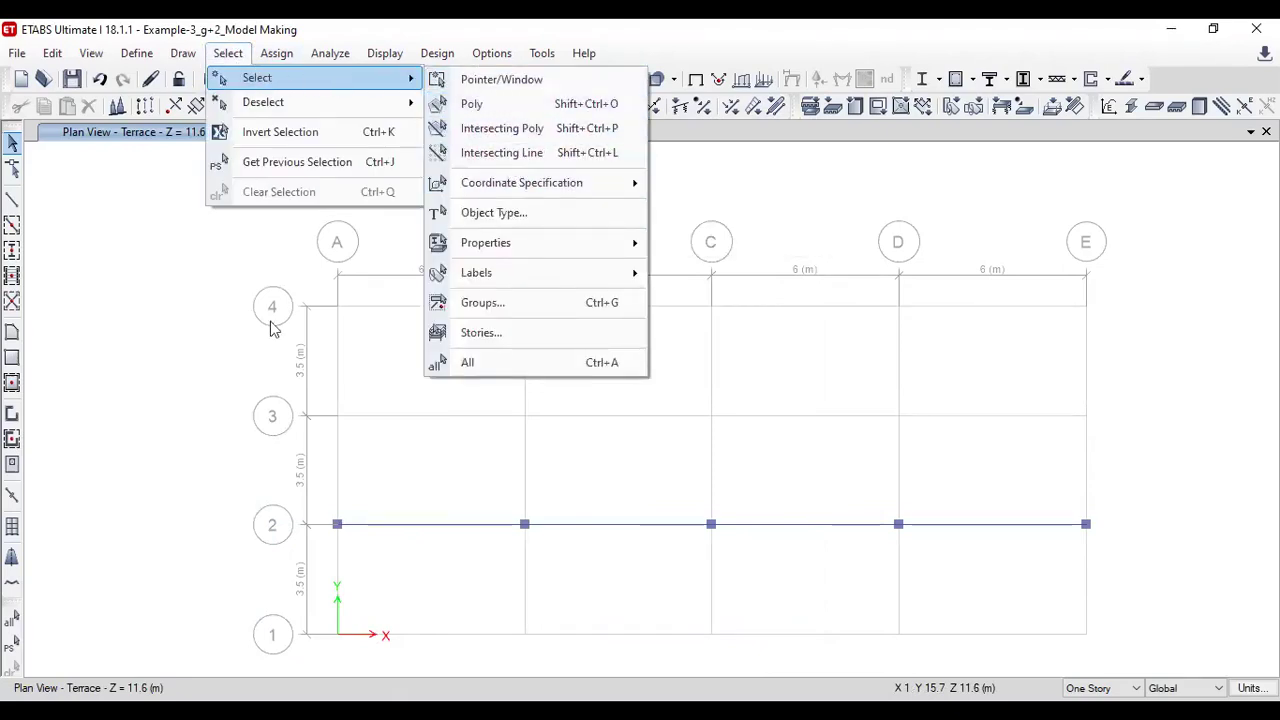
click(122, 410)
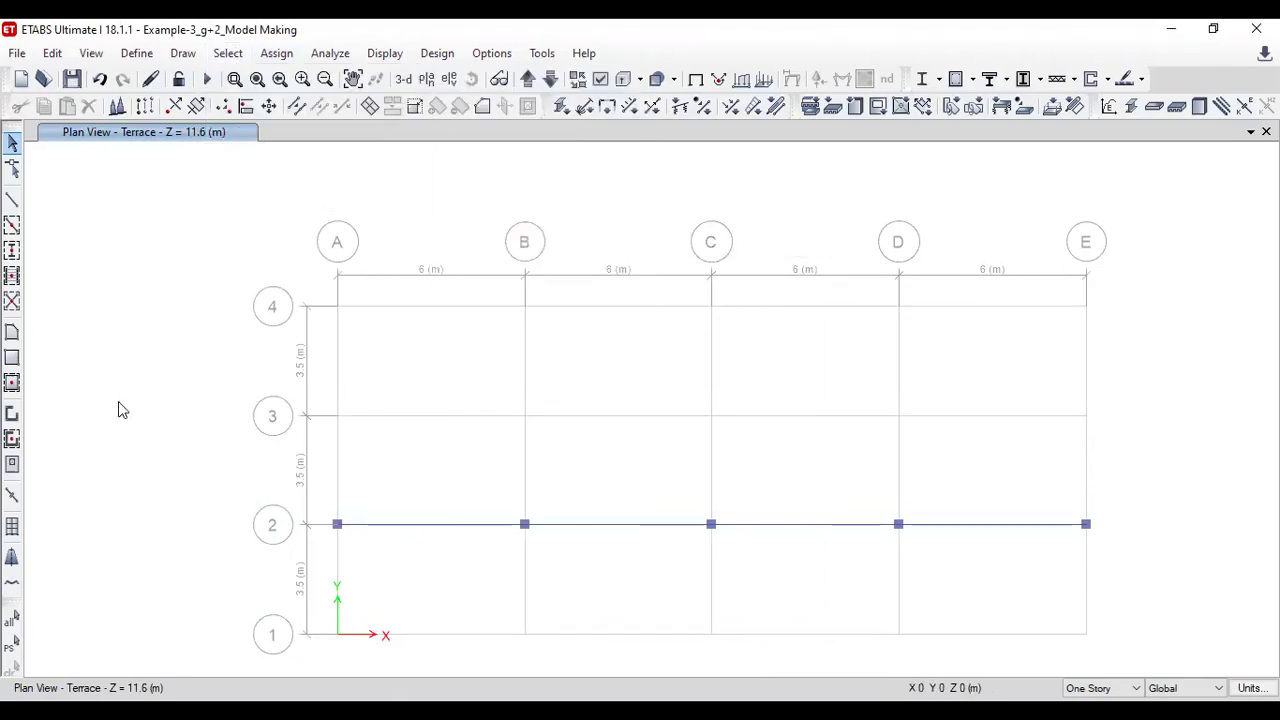
right_click(219, 384)
click(280, 569)
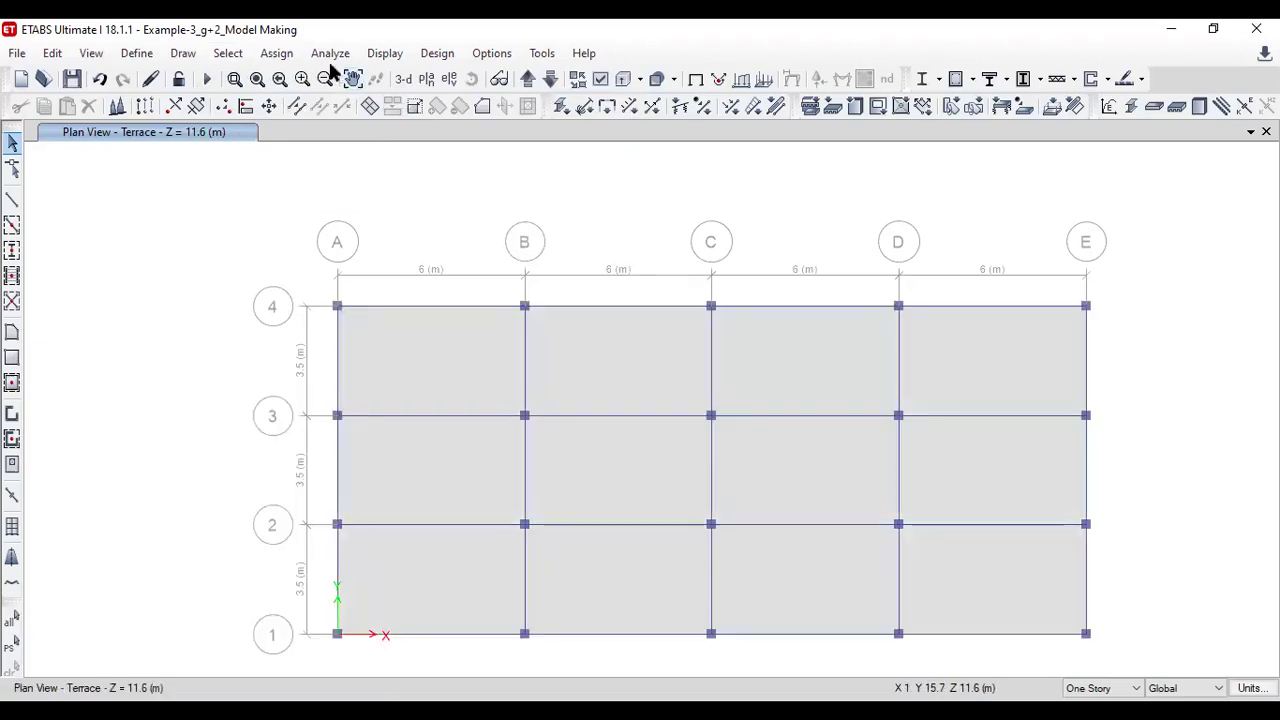
Select objects with an intersecting line running diagonally from bay A-B/3-4 to beyond grid 1 between C and D, and clear the selection
click(228, 53)
mouse_move(300, 78)
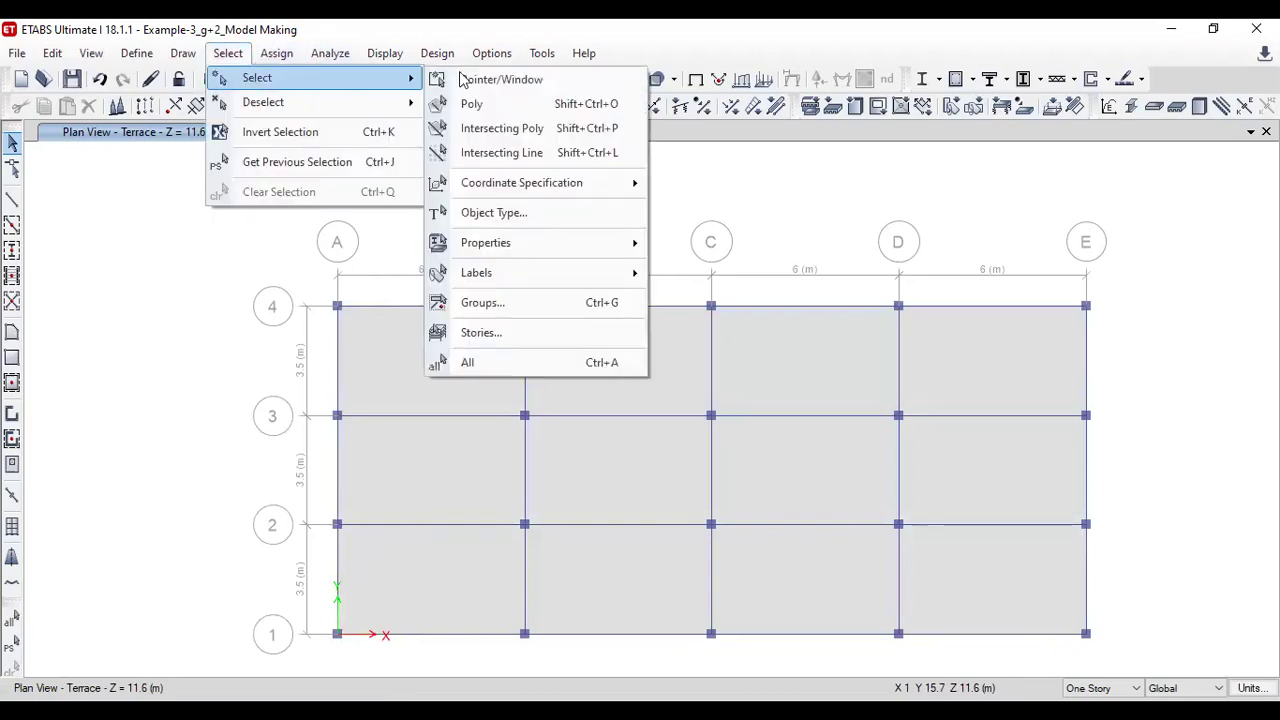
click(531, 153)
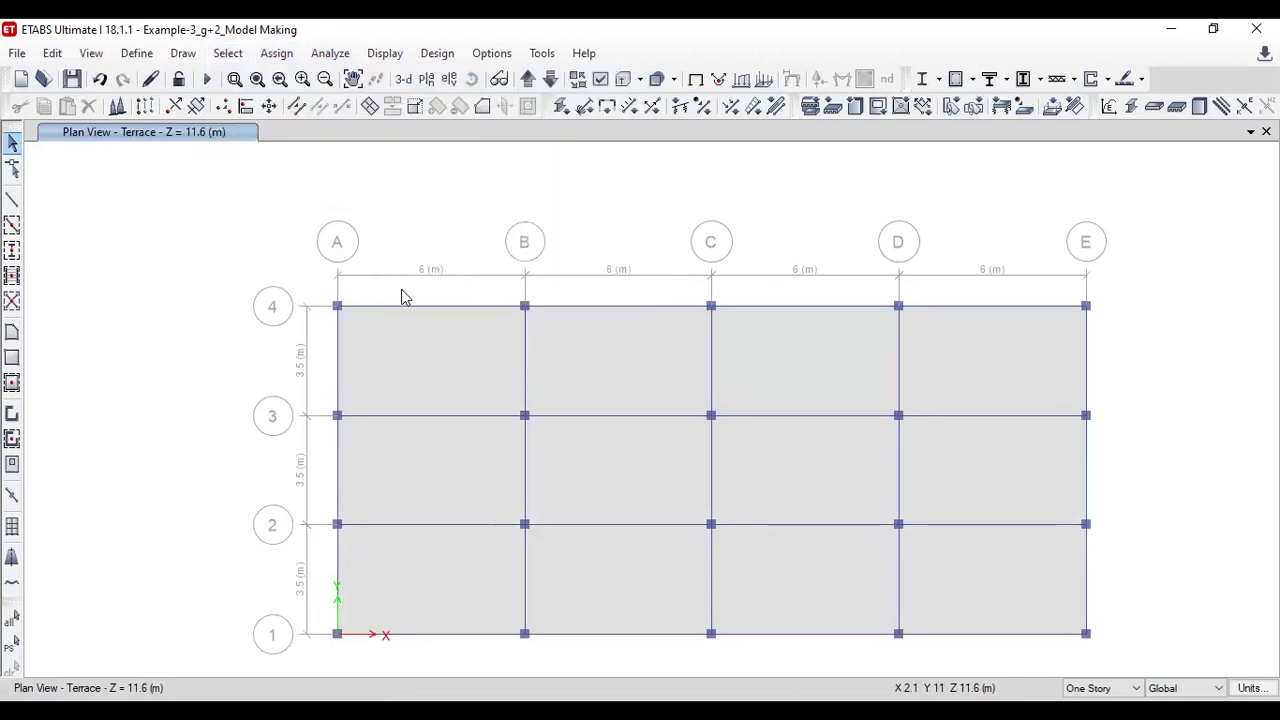
drag(451, 333, 863, 665)
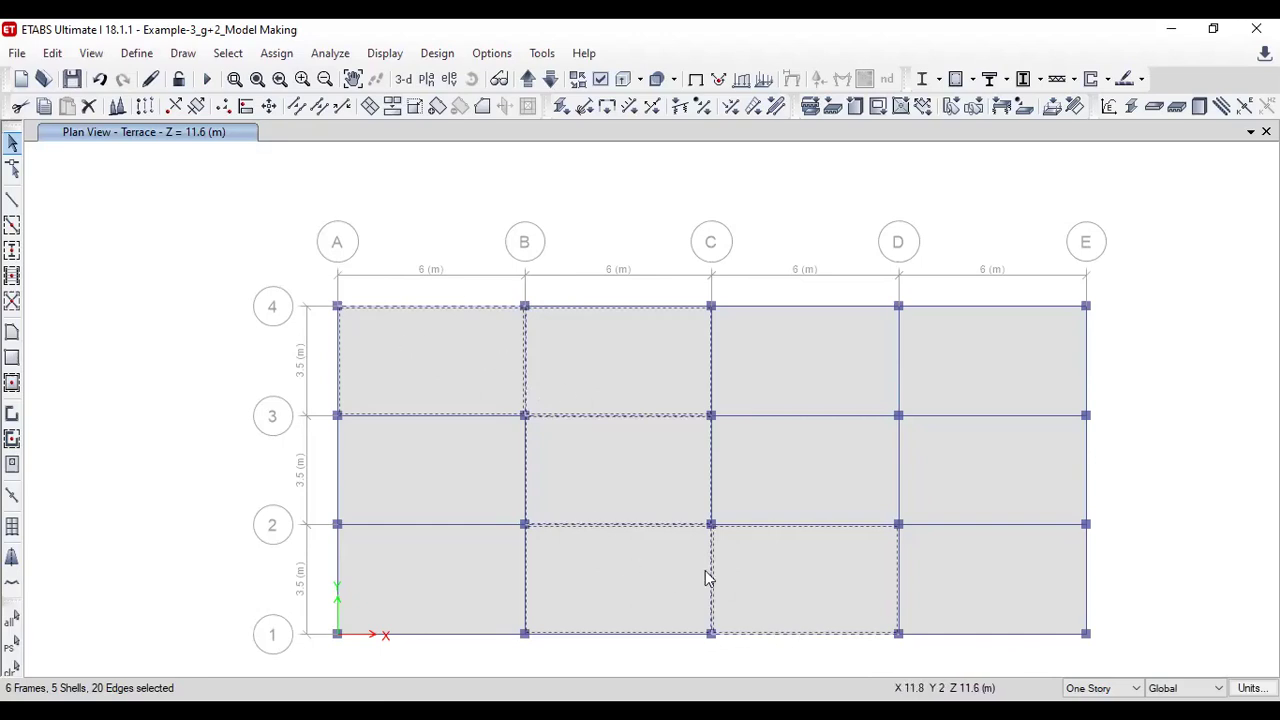
click(12, 665)
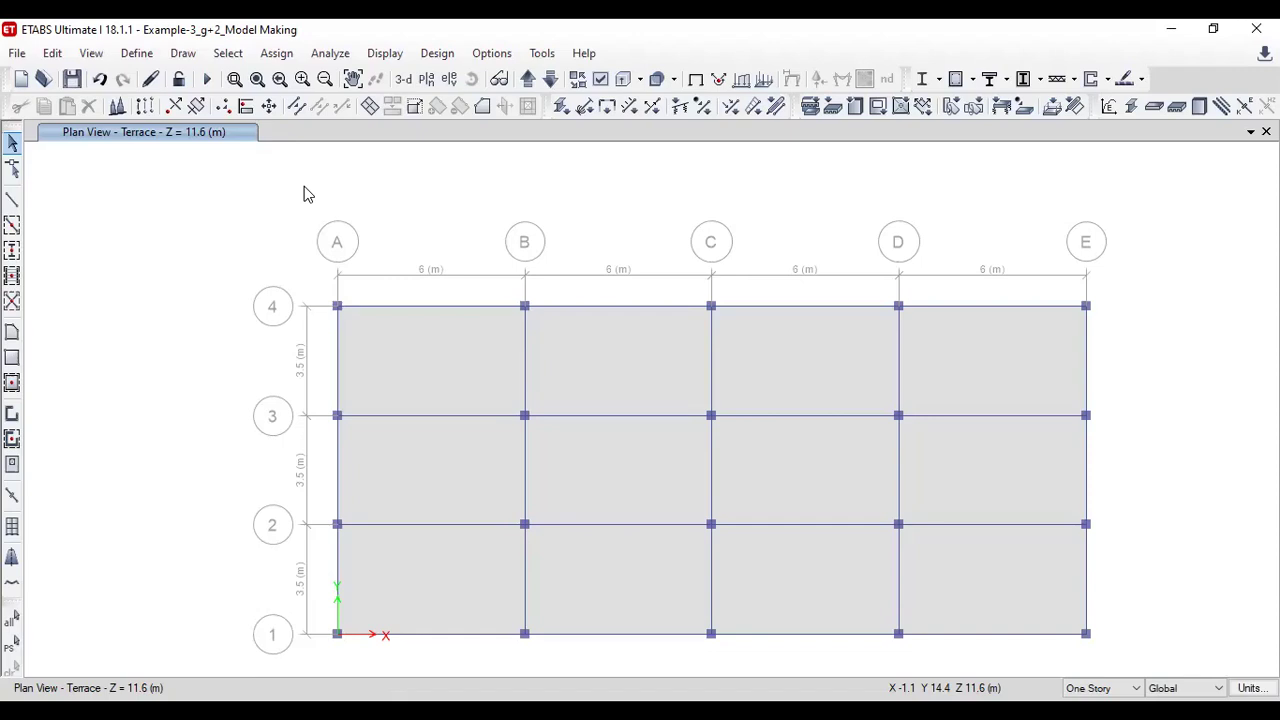
Select the frames labelled B18 on all stories by frame label, and clear the selection
click(228, 53)
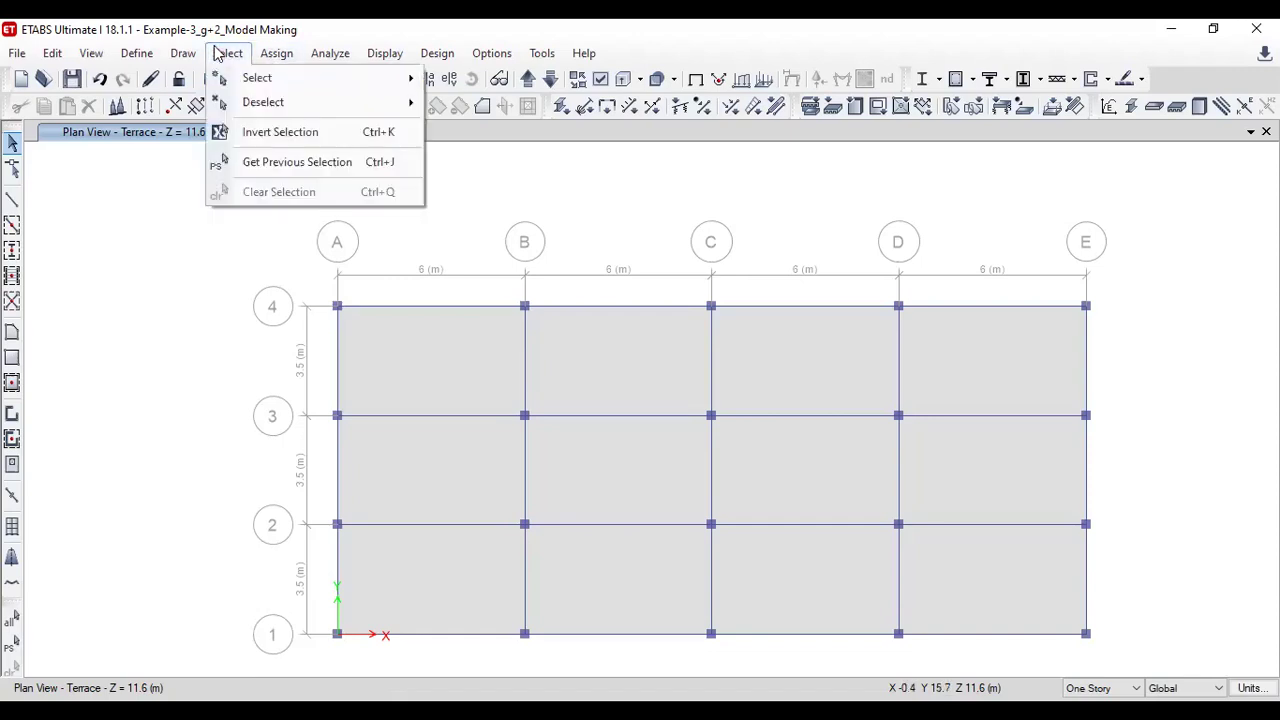
mouse_move(340, 88)
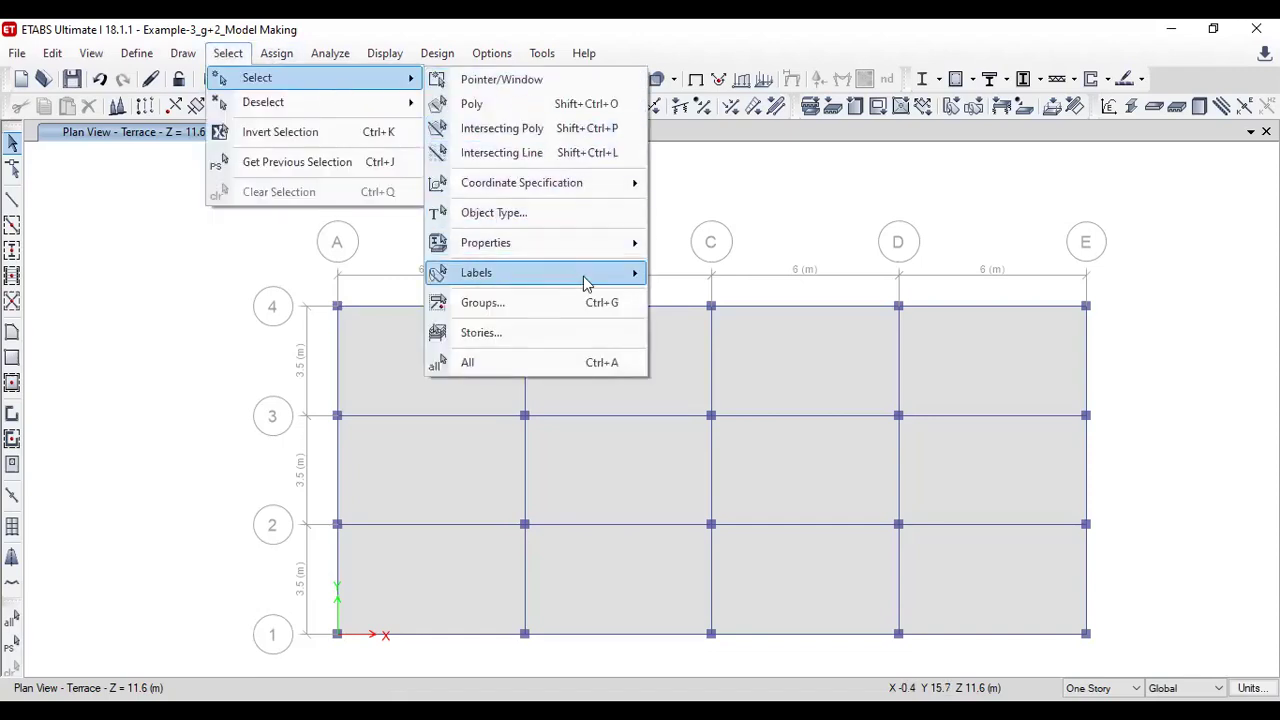
mouse_move(588, 282)
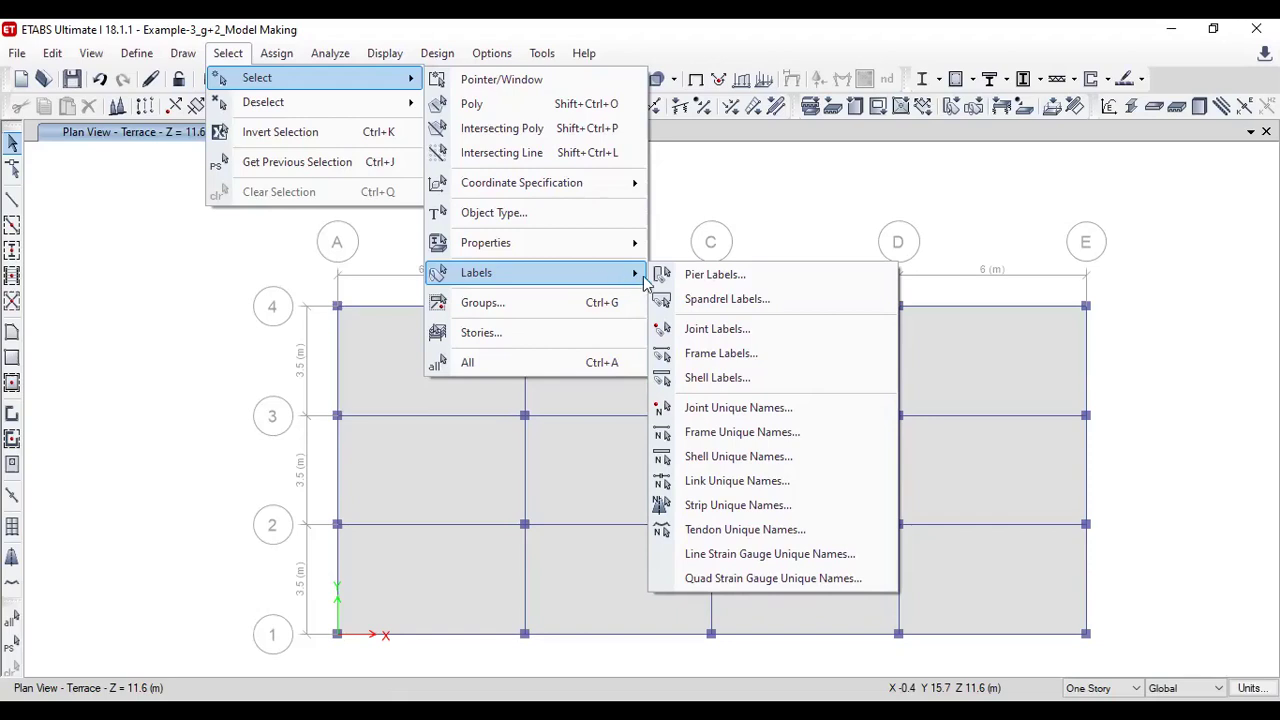
click(719, 355)
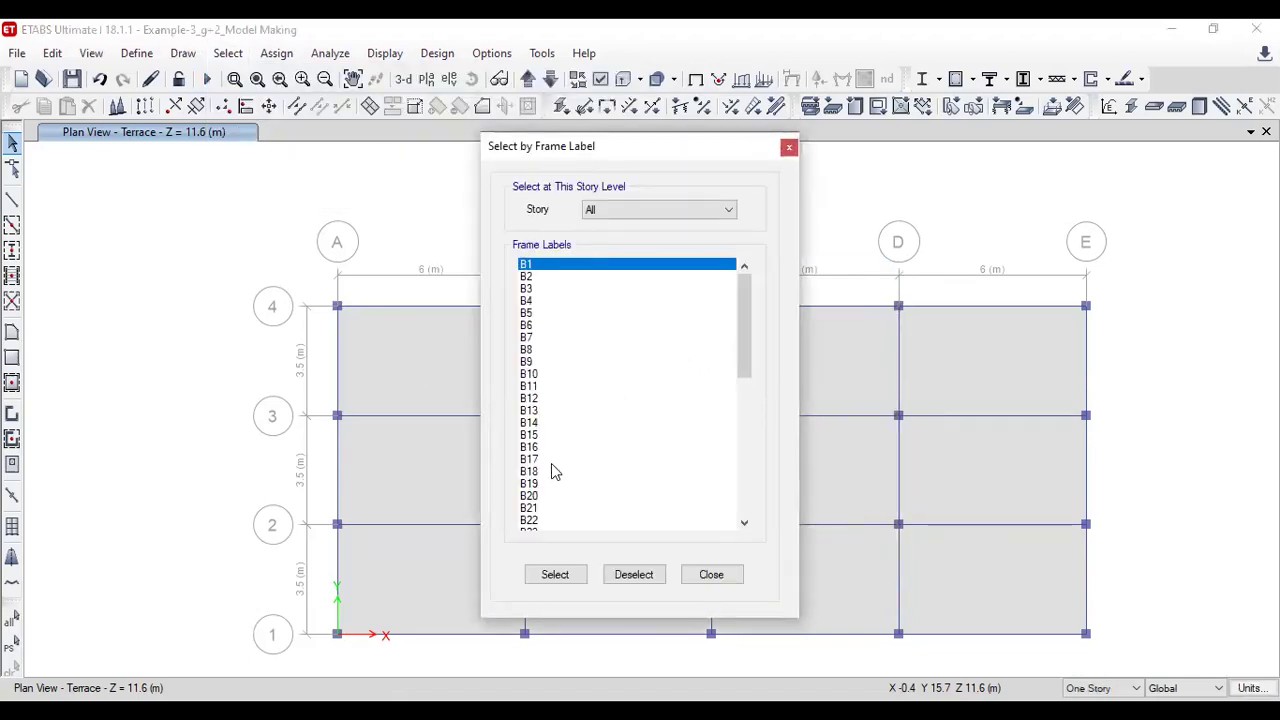
click(530, 471)
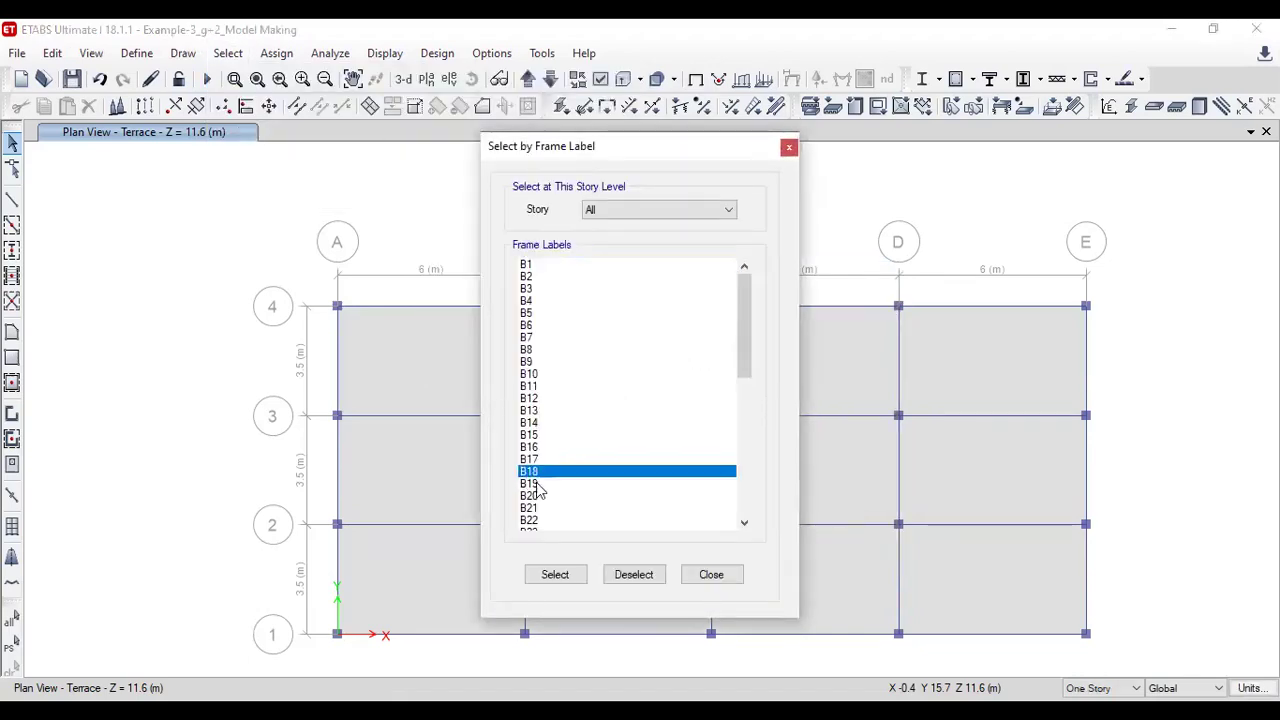
click(556, 575)
drag(580, 147, 130, 151)
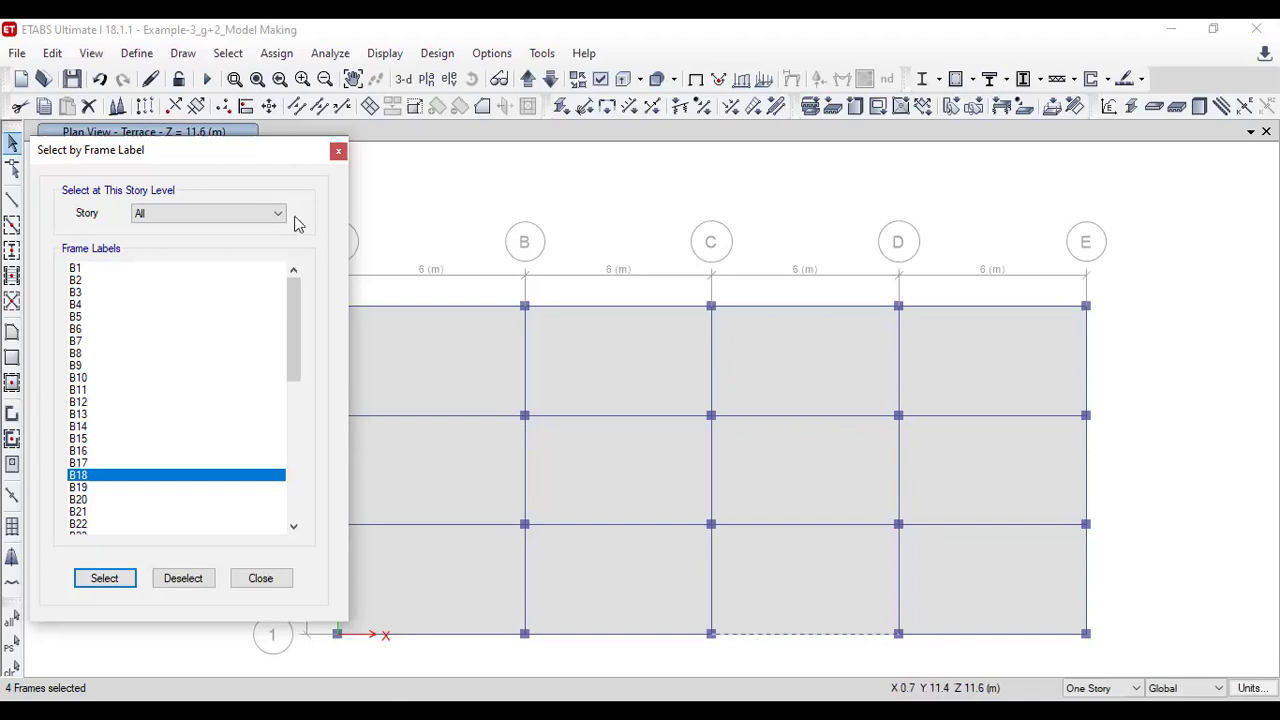
drag(264, 150, 520, 128)
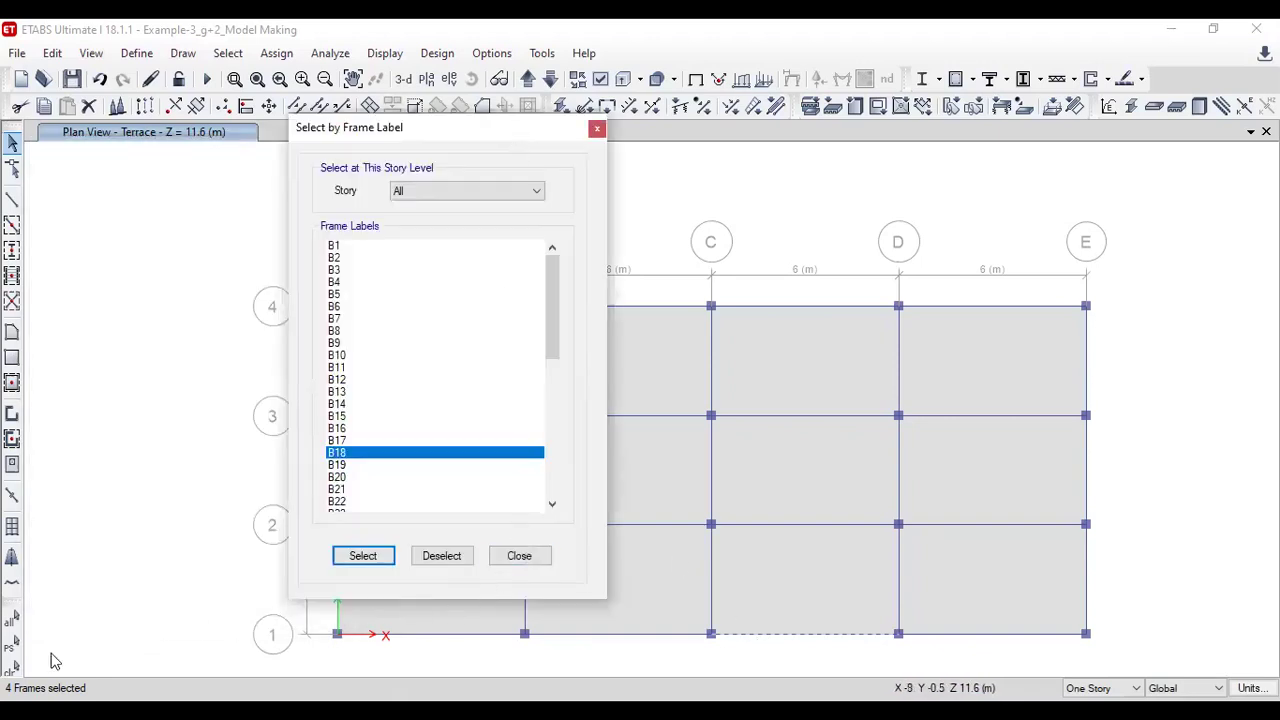
click(11, 667)
click(518, 556)
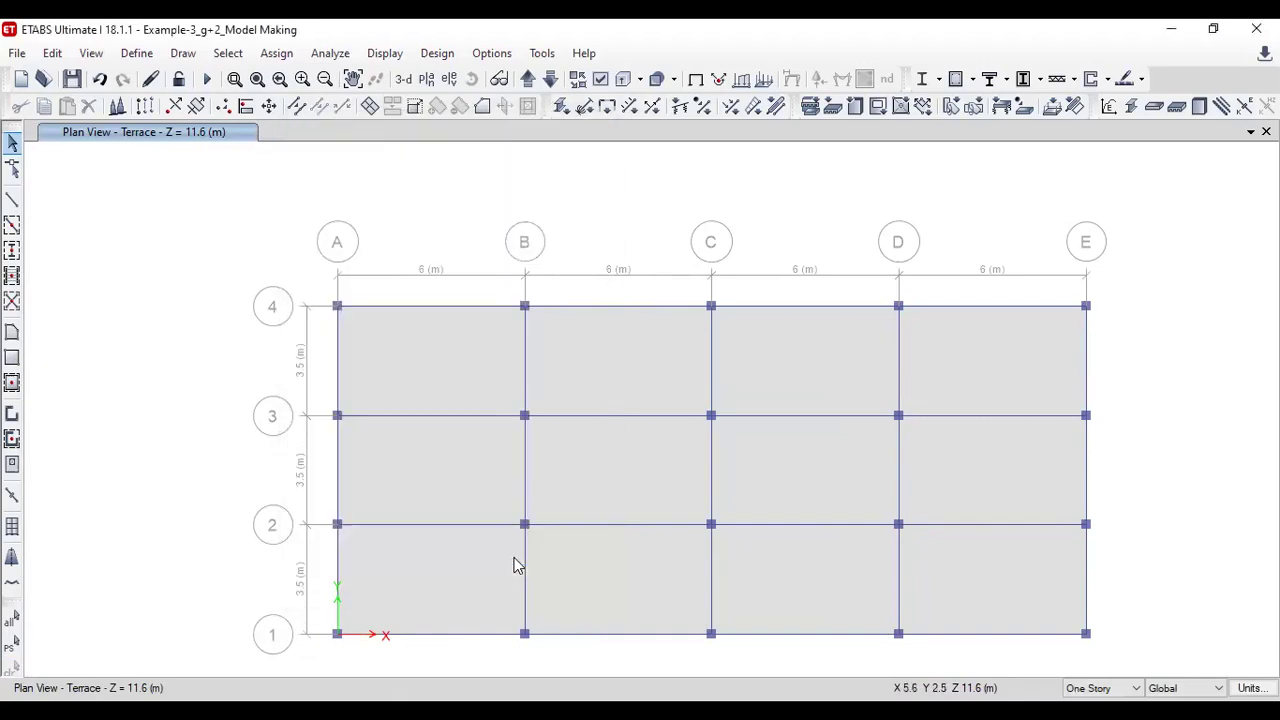
Select all objects on the 1st flr story
click(228, 53)
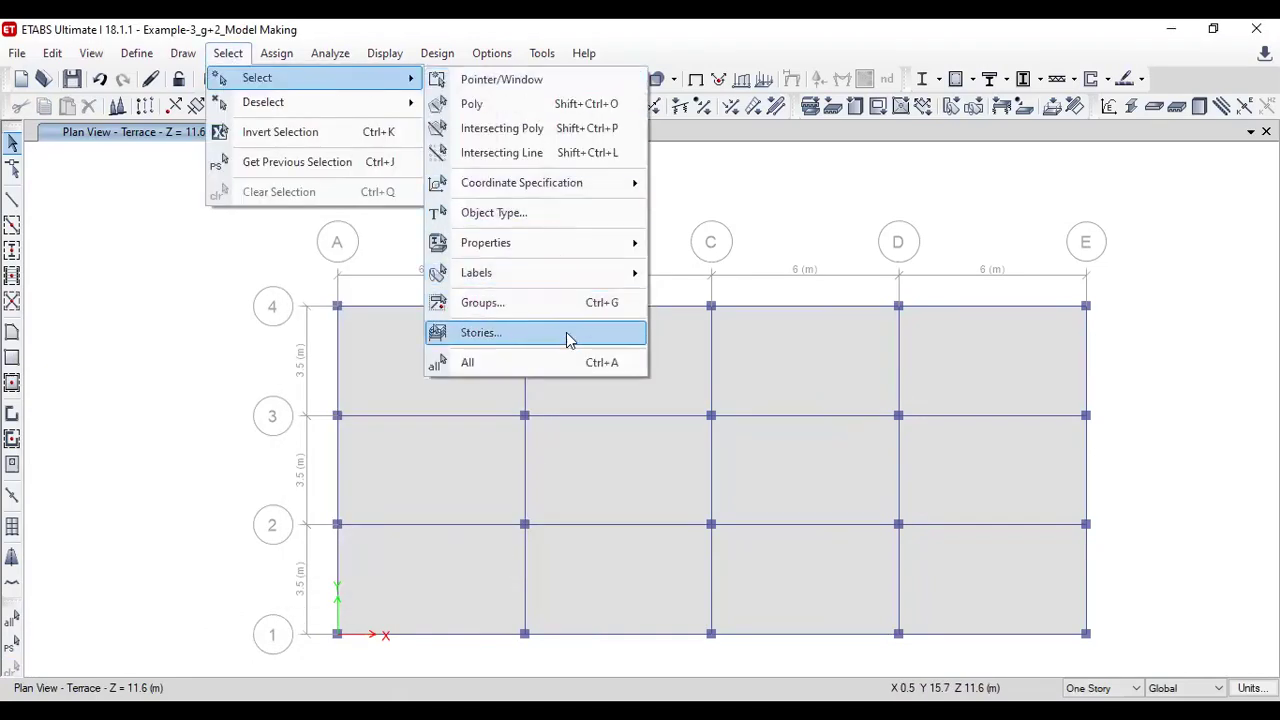
click(567, 336)
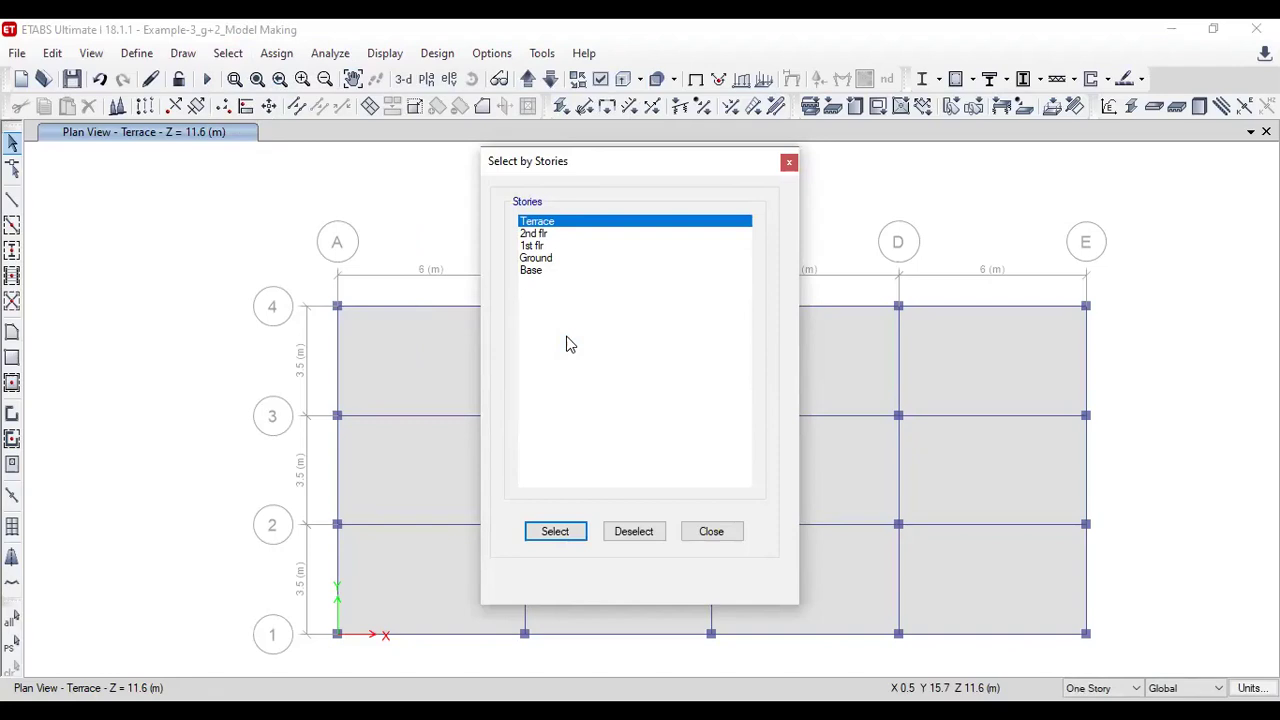
click(530, 247)
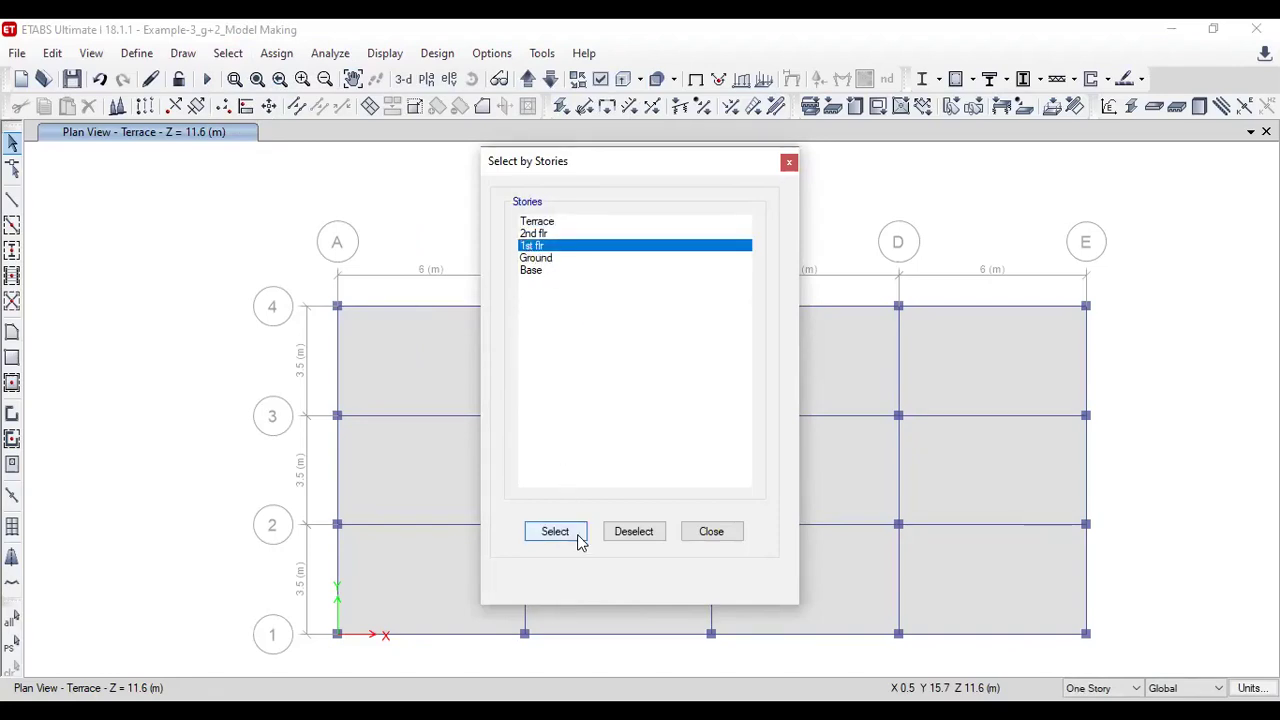
click(556, 532)
click(711, 531)
Move the plan view down to 1st flr to see the selected objects, and clear the selection
click(551, 80)
click(552, 80)
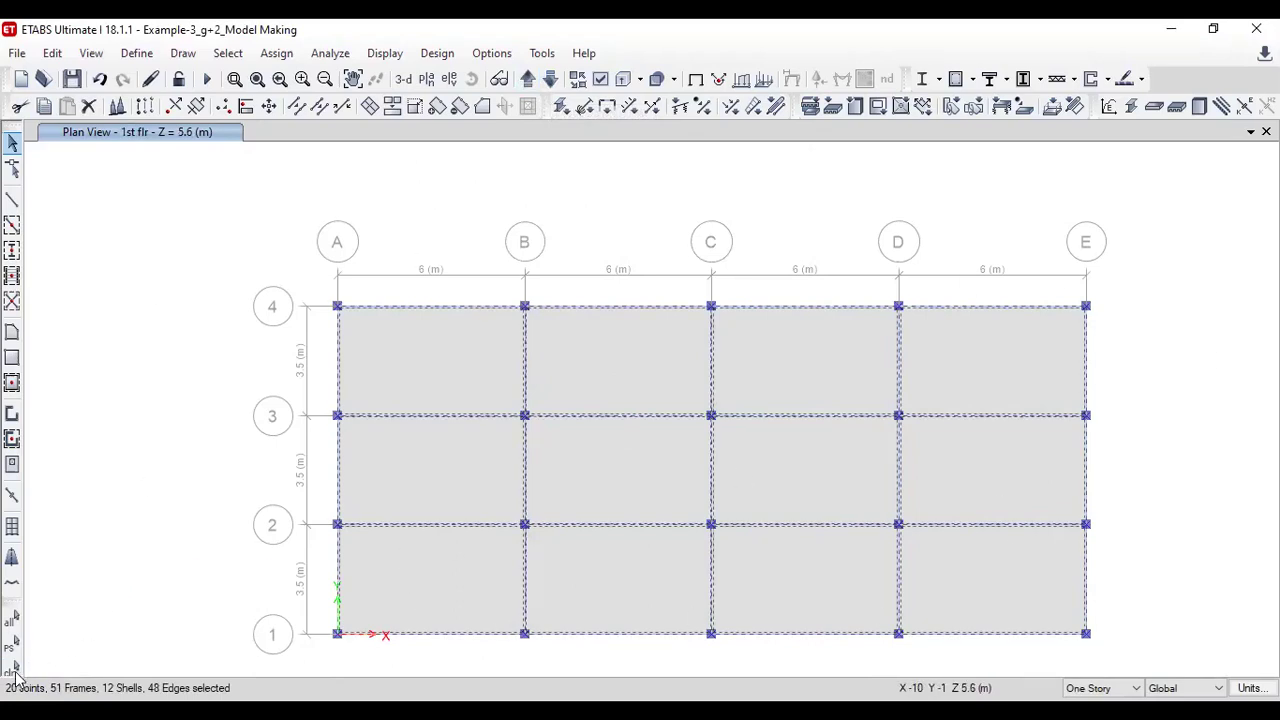
click(58, 659)
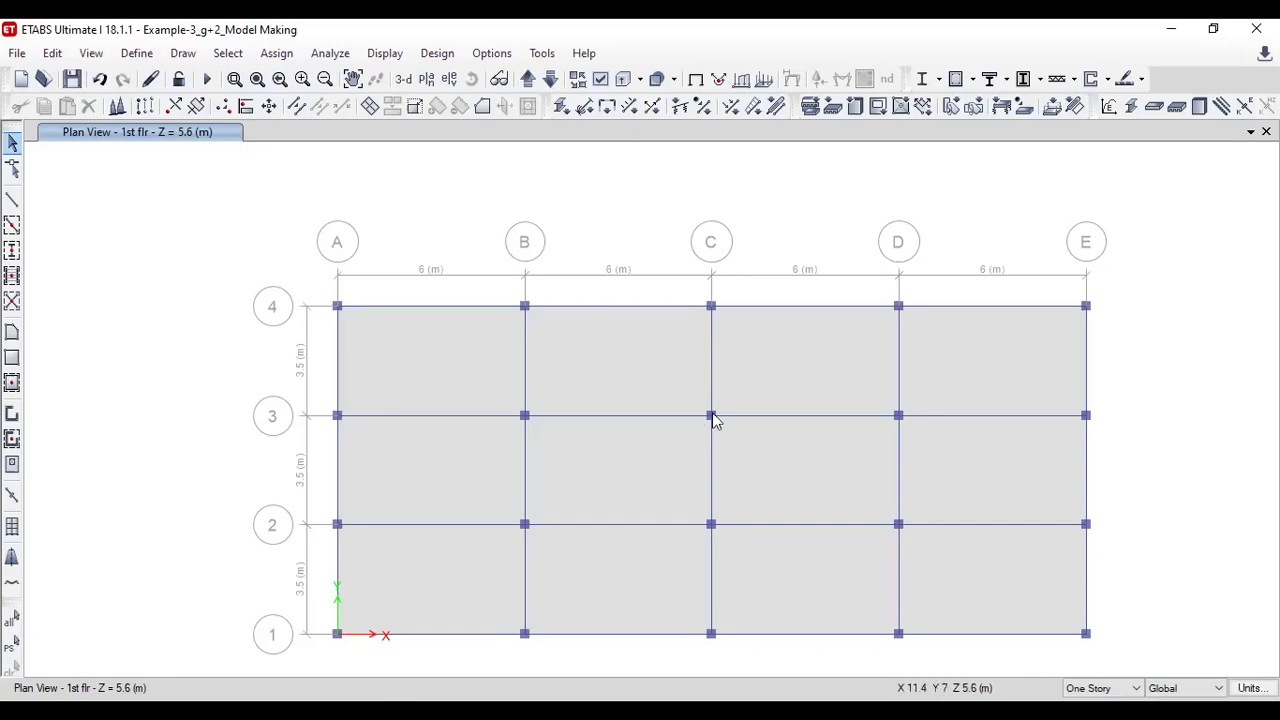
Inspect the assignments of the beam on grid 4 between B and C, and clear its selection
click(632, 307)
right_click(632, 307)
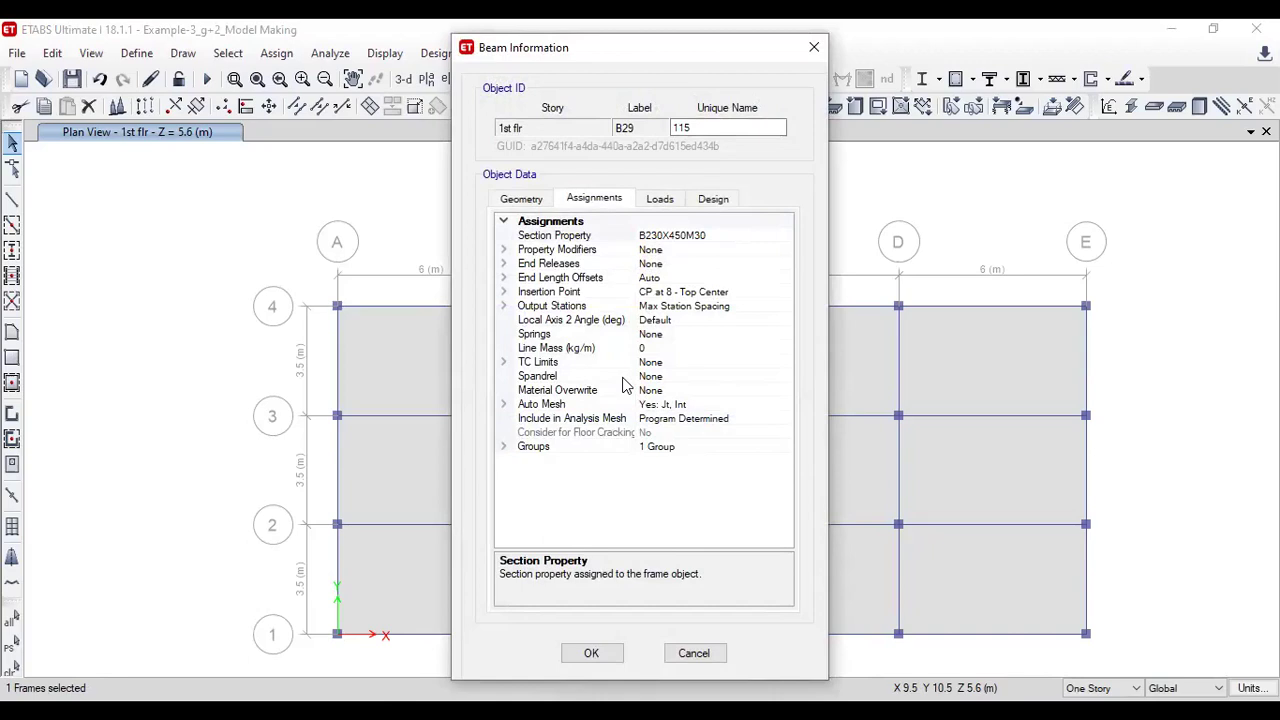
click(694, 653)
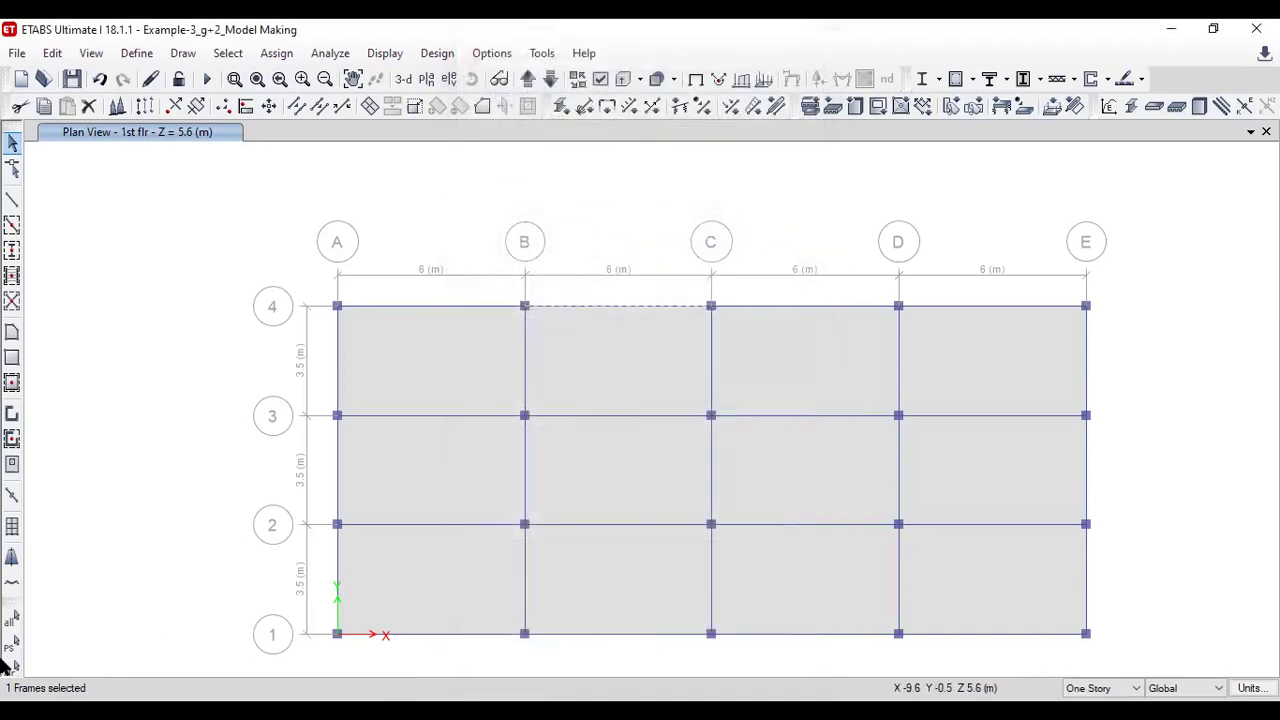
click(8, 668)
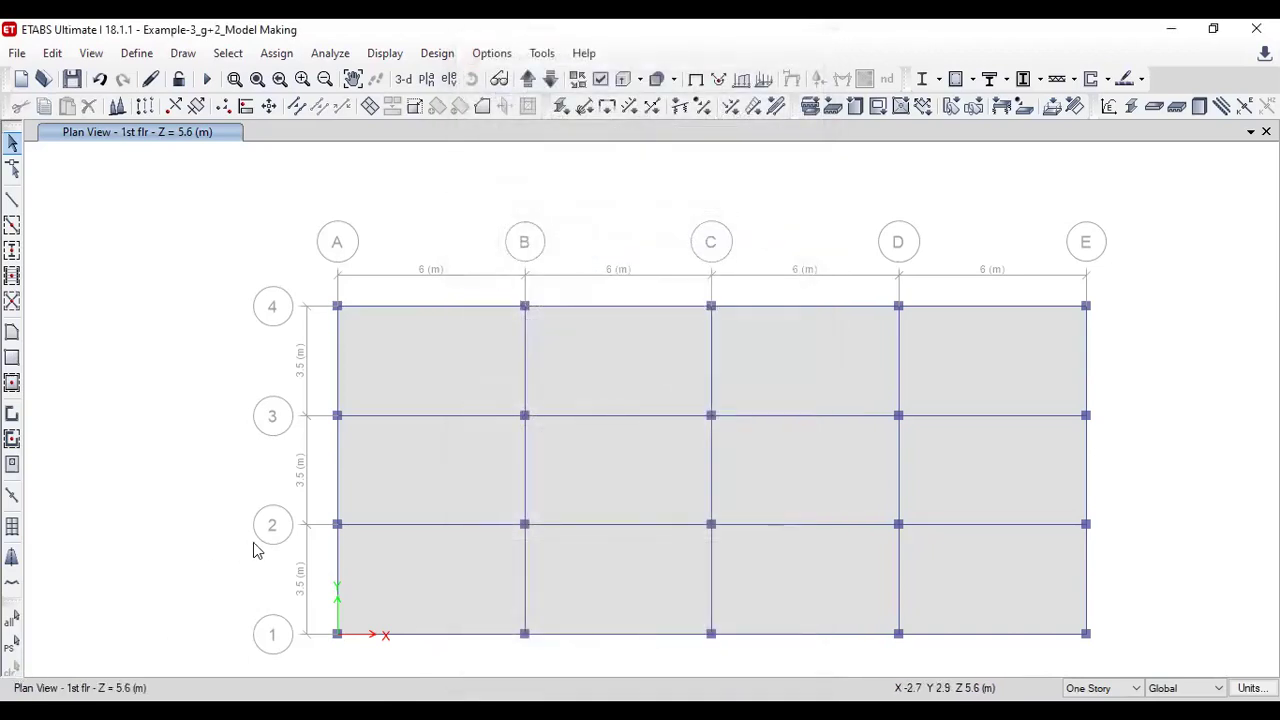